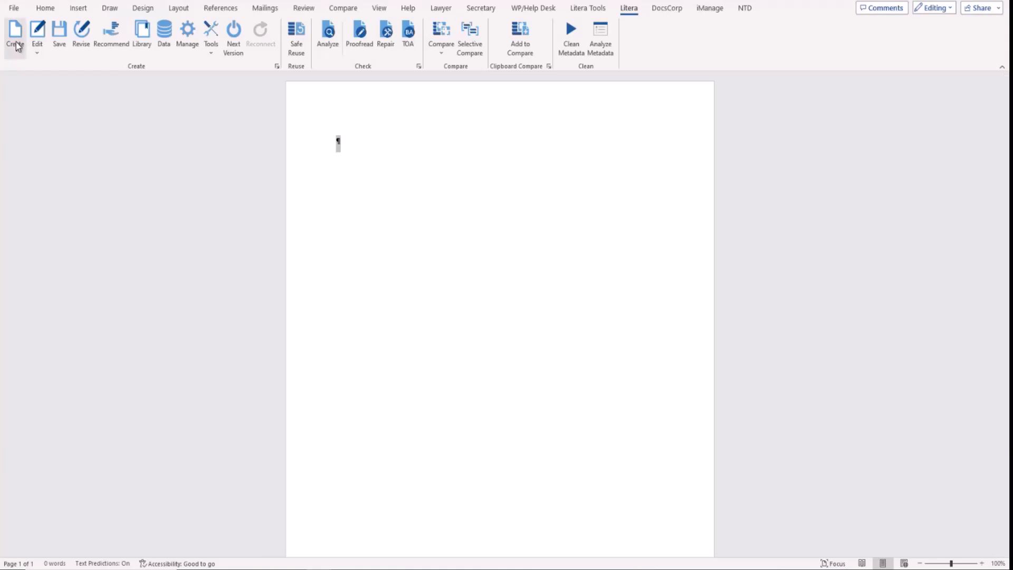
Step: Open Litera Create's template library and view the Personal, Shared, Faxes and Letters templates
{"action": "left_click", "coordinate": [15, 43]}
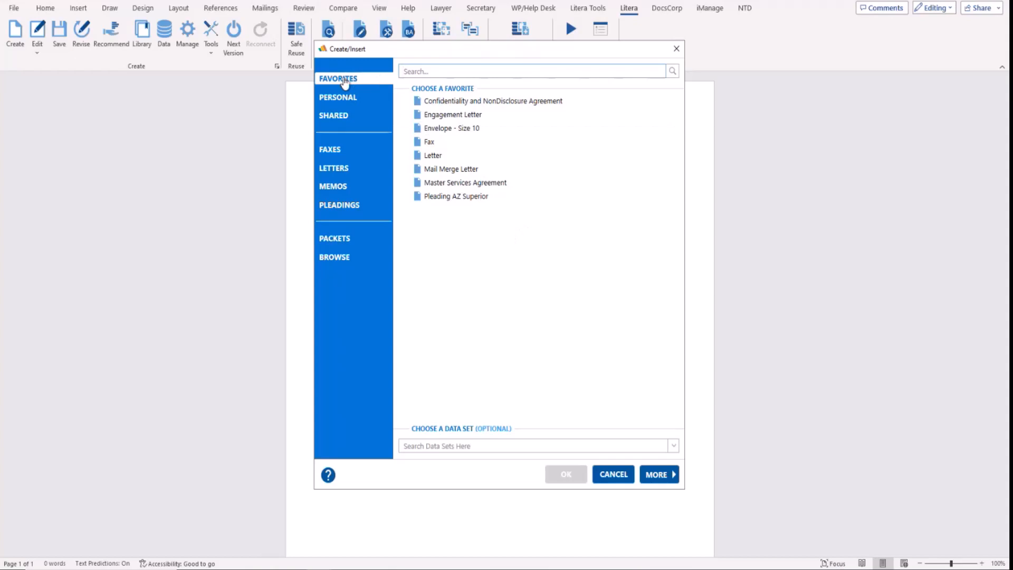
{"action": "left_click", "coordinate": [348, 98]}
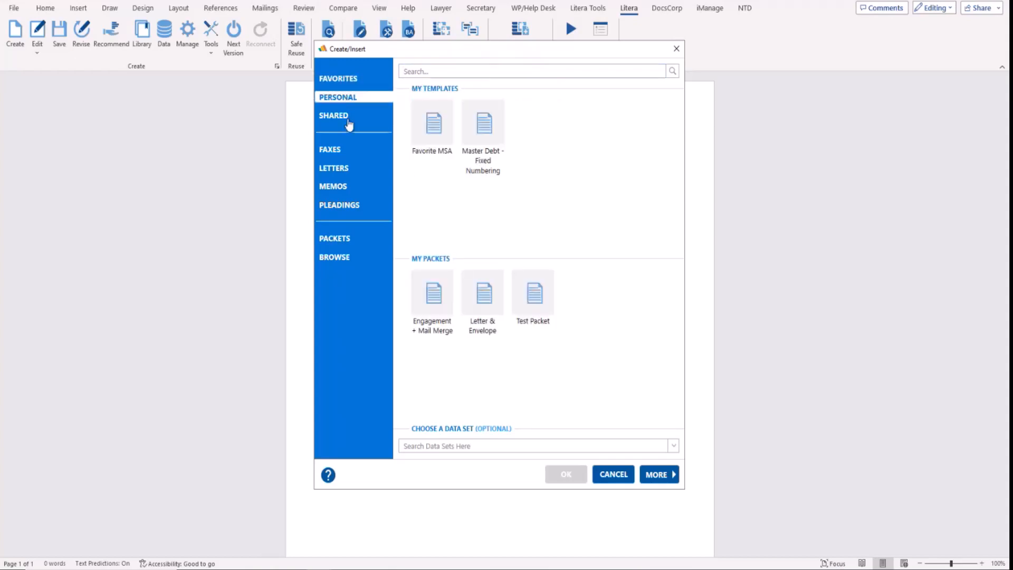
{"action": "left_click", "coordinate": [348, 121]}
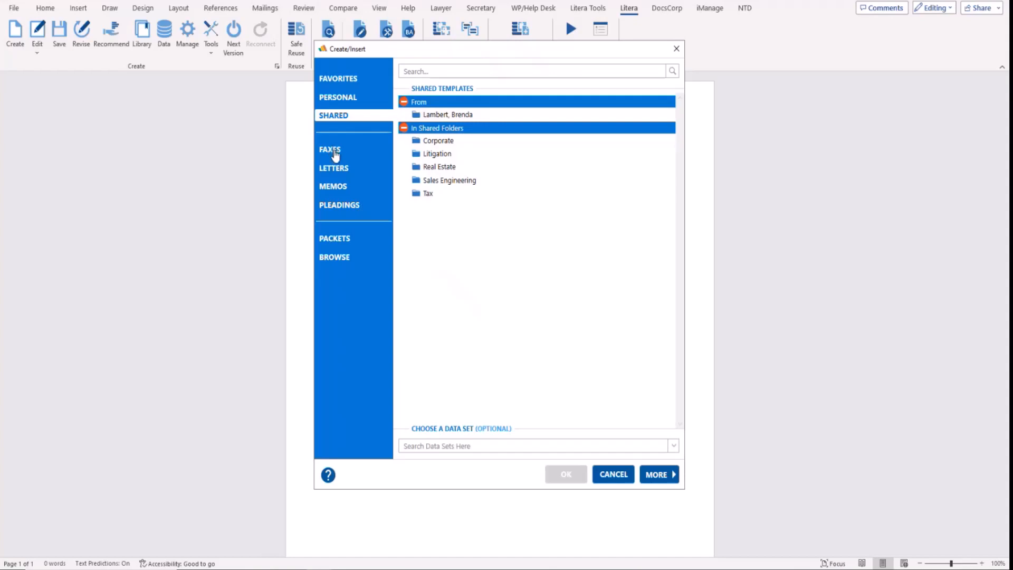
{"action": "left_click", "coordinate": [334, 154]}
{"action": "left_click", "coordinate": [346, 173]}
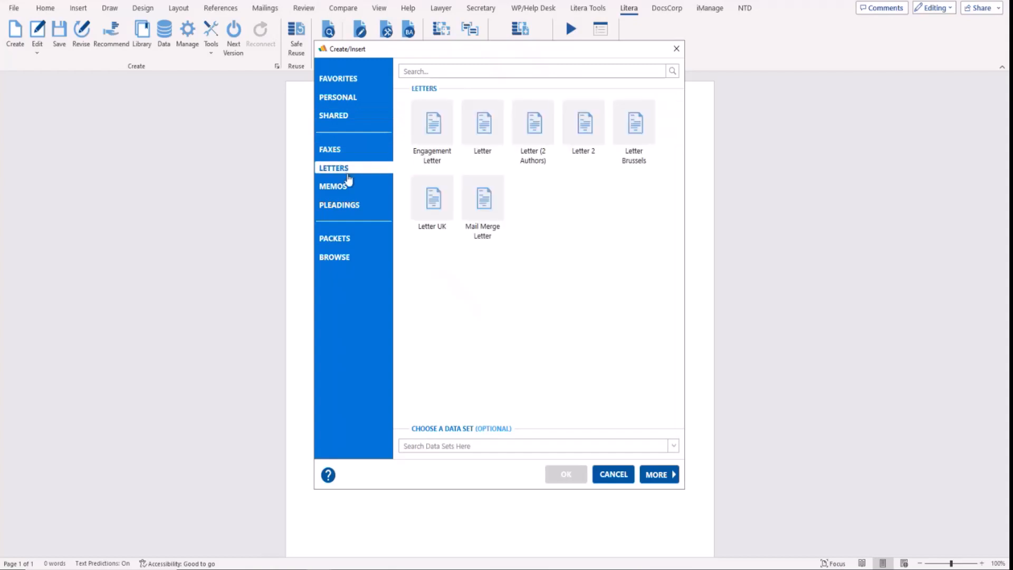
Step: Look through the Memos, Pleadings and Packets categories, ending on the Browse list of all folders
{"action": "left_click", "coordinate": [341, 190]}
{"action": "left_click", "coordinate": [342, 209]}
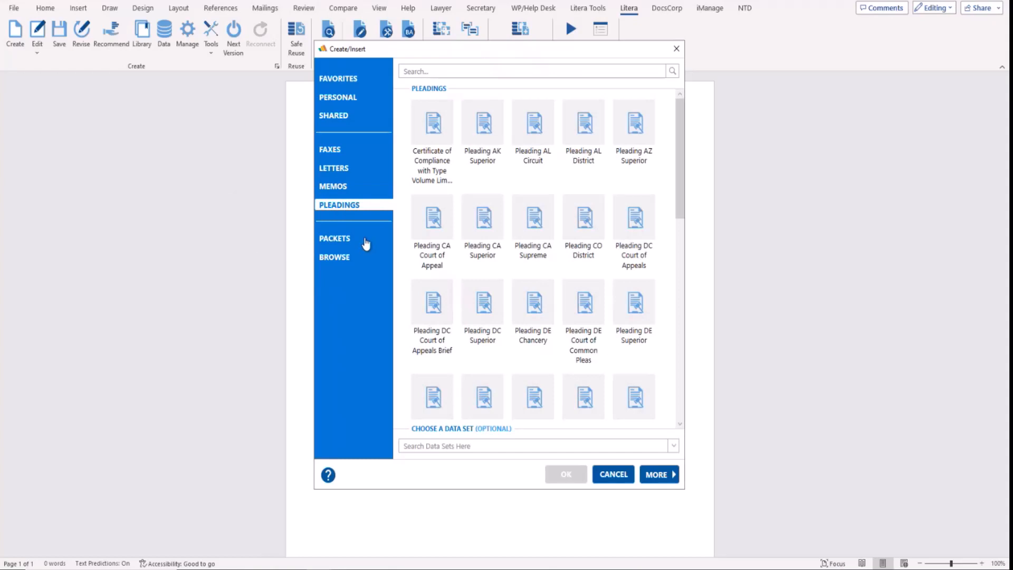
{"action": "left_click", "coordinate": [346, 242]}
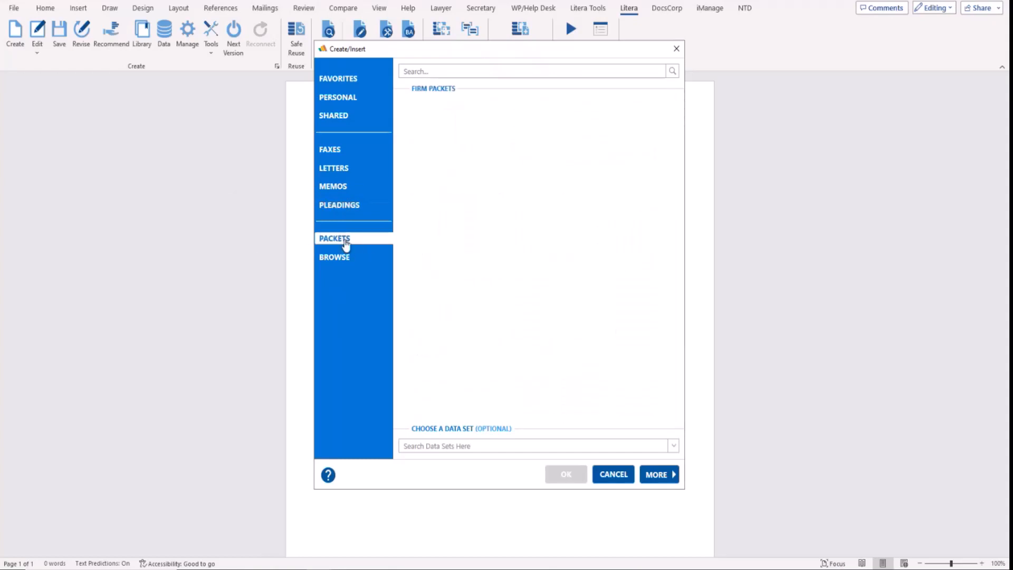
{"action": "left_click", "coordinate": [335, 263]}
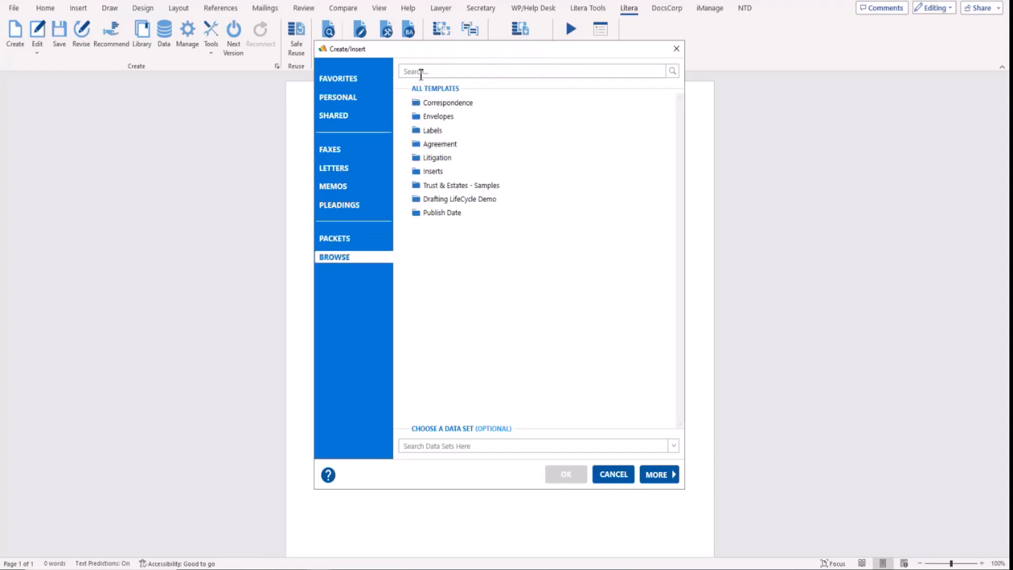
{"action": "left_click", "coordinate": [421, 74]}
Step: Create a Master Services Agreement from the Favorites list, leaving the data set unselected
{"action": "left_click", "coordinate": [348, 80]}
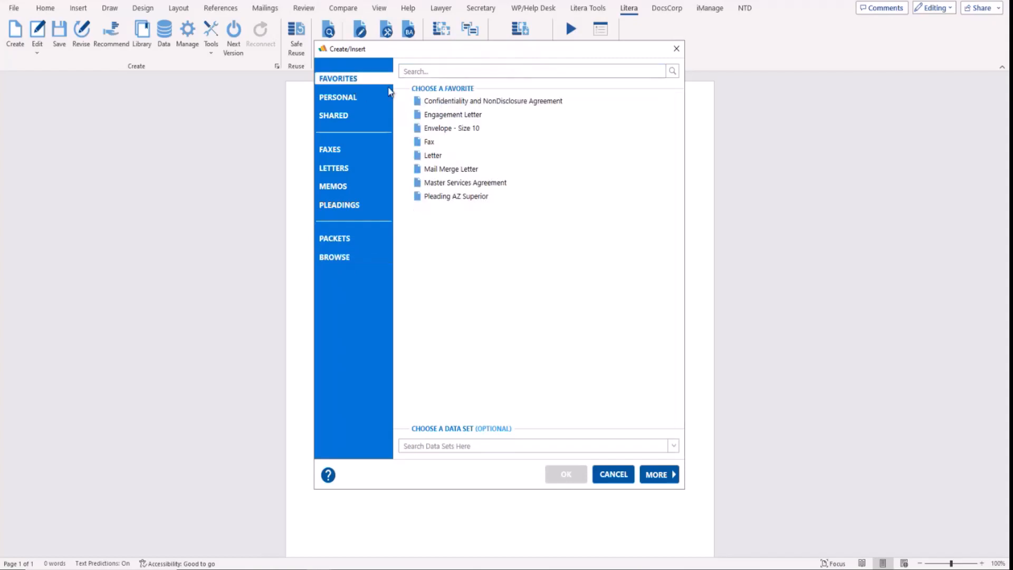
{"action": "left_click", "coordinate": [447, 188]}
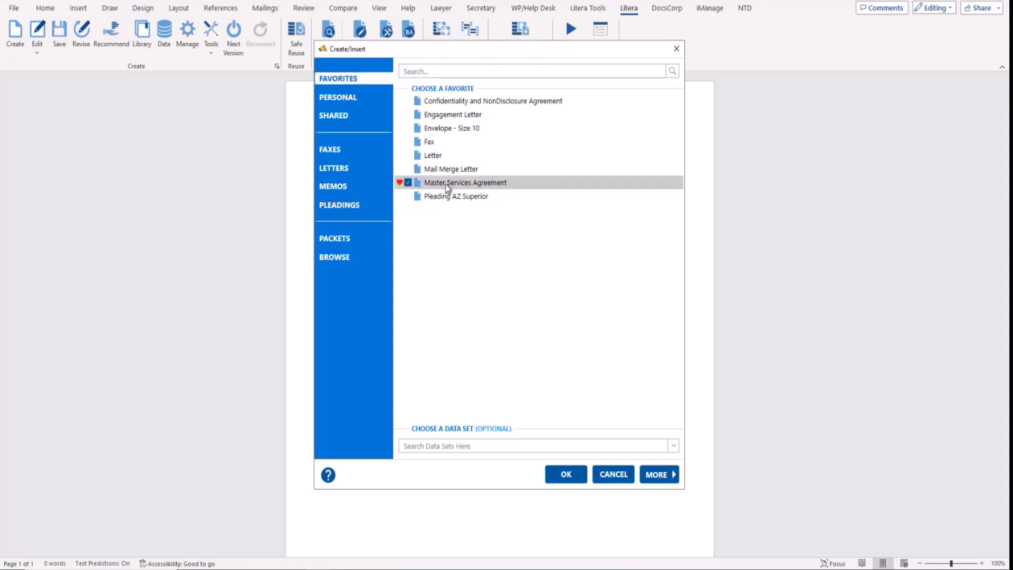
{"action": "left_click", "coordinate": [673, 446]}
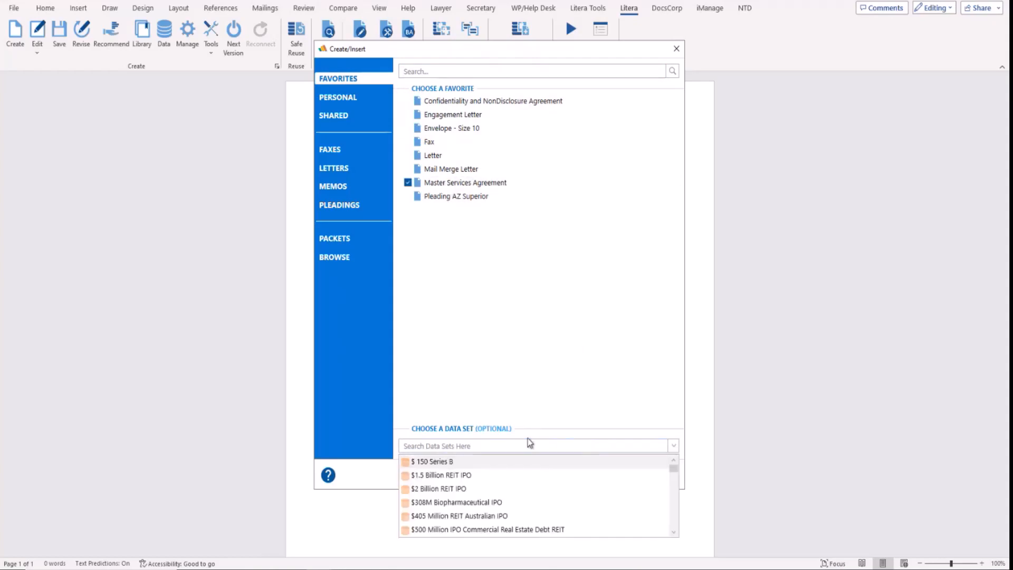
{"action": "left_click", "coordinate": [498, 389]}
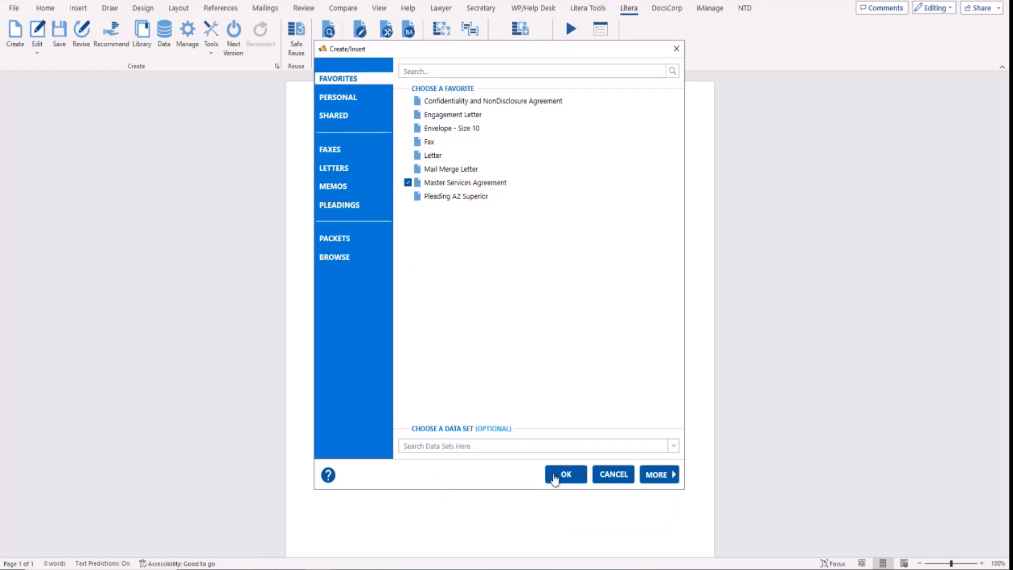
{"action": "left_click", "coordinate": [554, 476]}
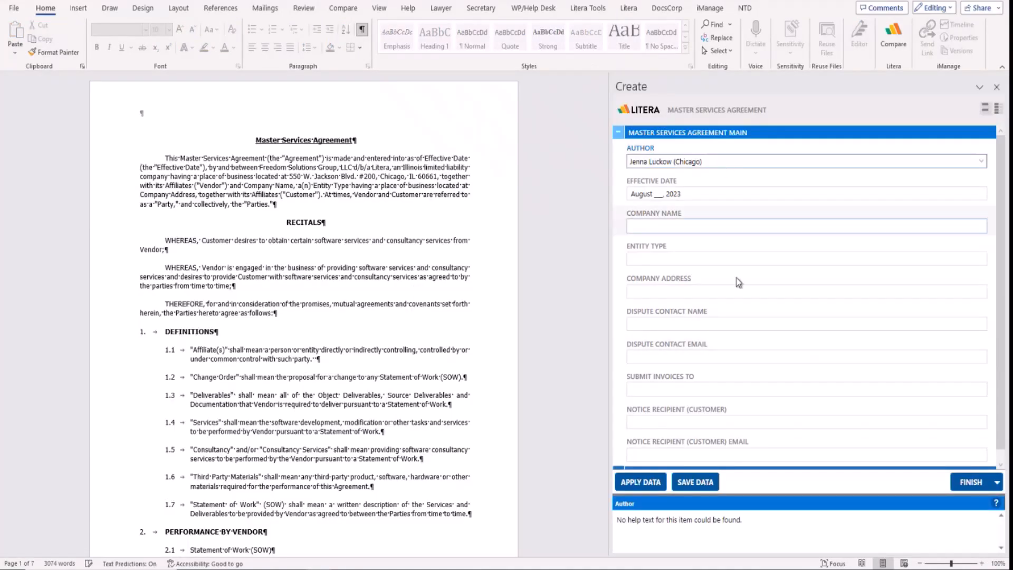
{"action": "left_click", "coordinate": [742, 429]}
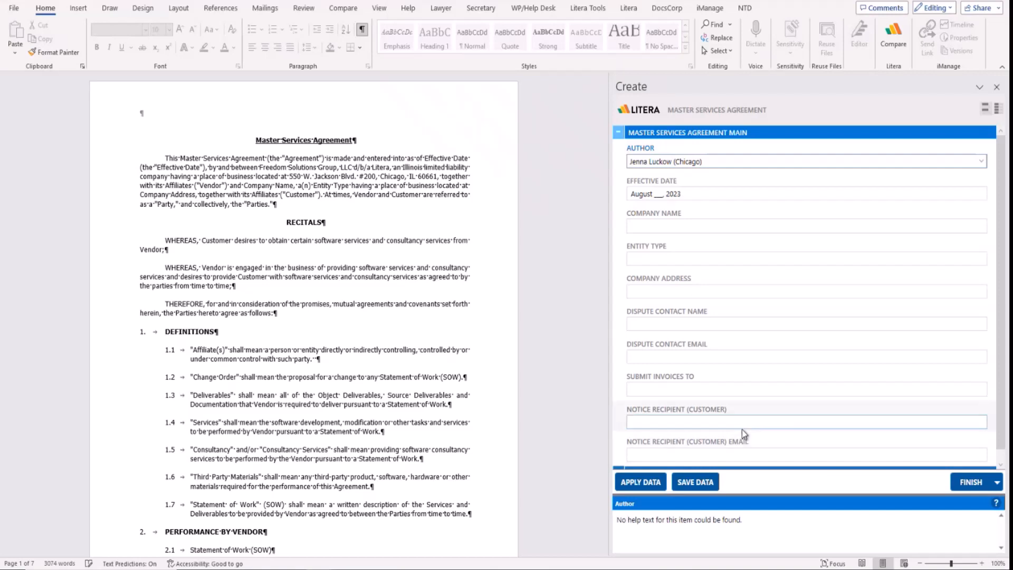
{"action": "left_click", "coordinate": [726, 355]}
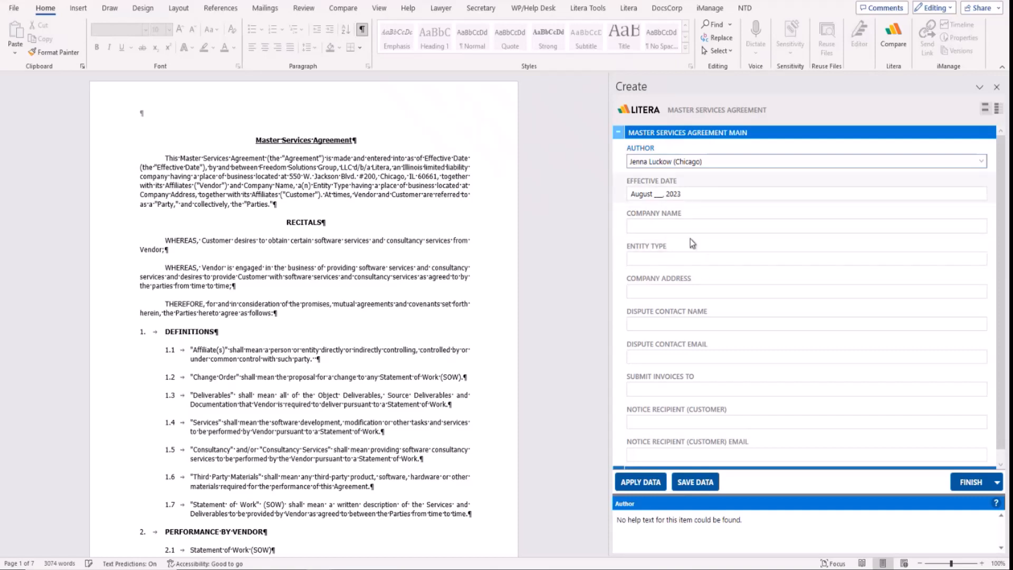
Step: Apply the last of the three saved data sets found by searching 'msa' to the form
{"action": "left_click", "coordinate": [641, 483]}
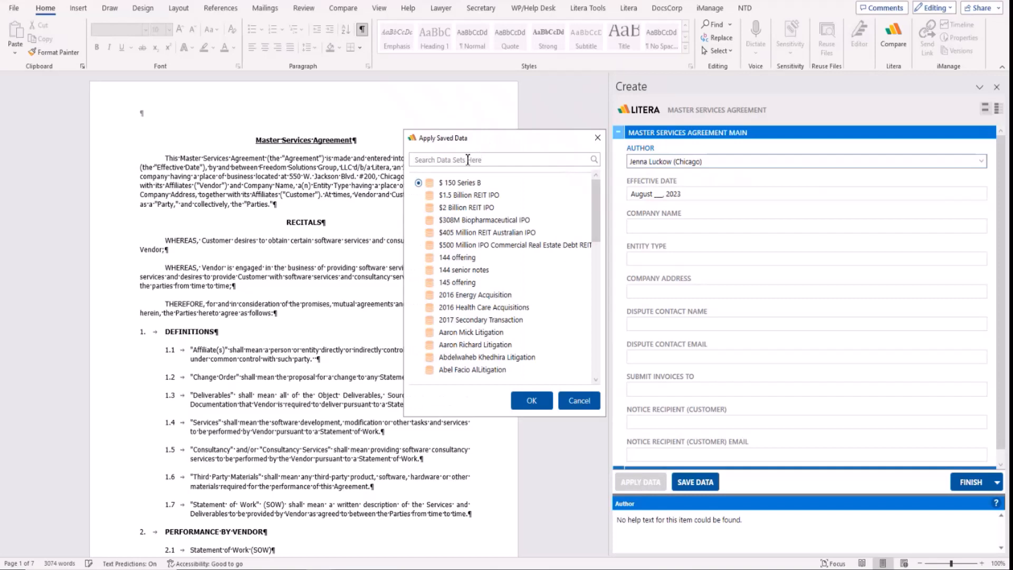
{"action": "type", "text": "msa"}
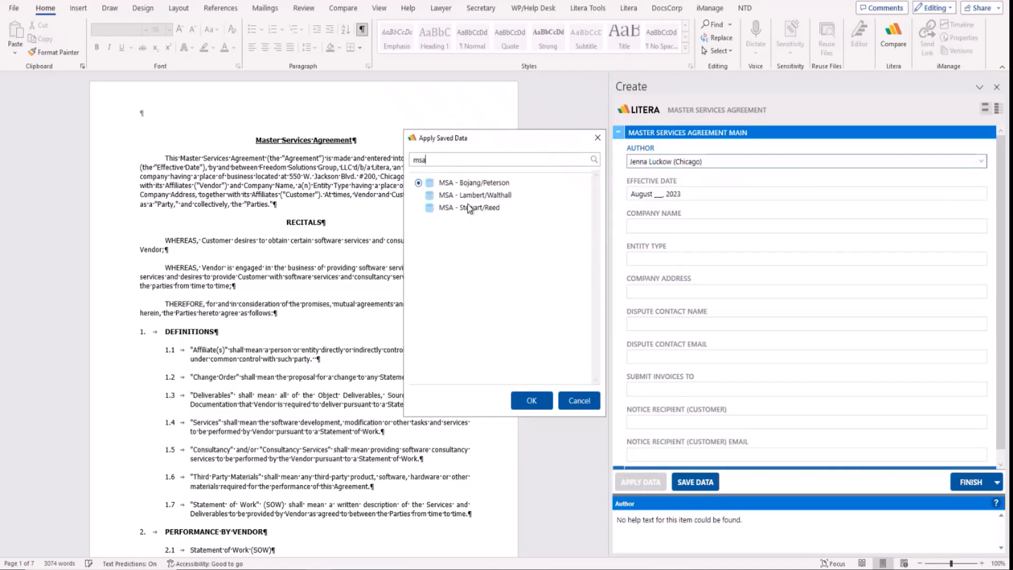
{"action": "left_click", "coordinate": [468, 207]}
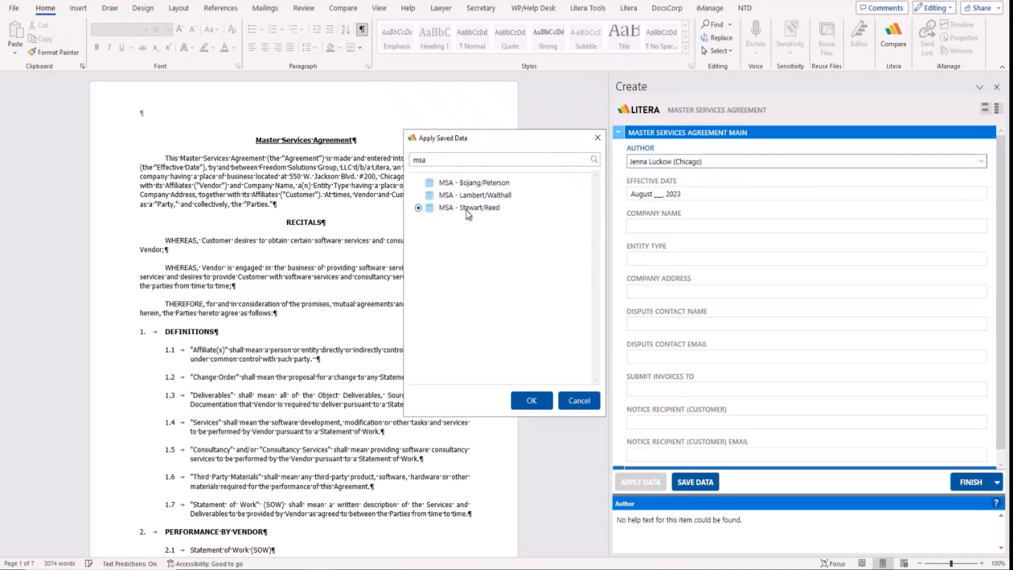
{"action": "left_click", "coordinate": [530, 404]}
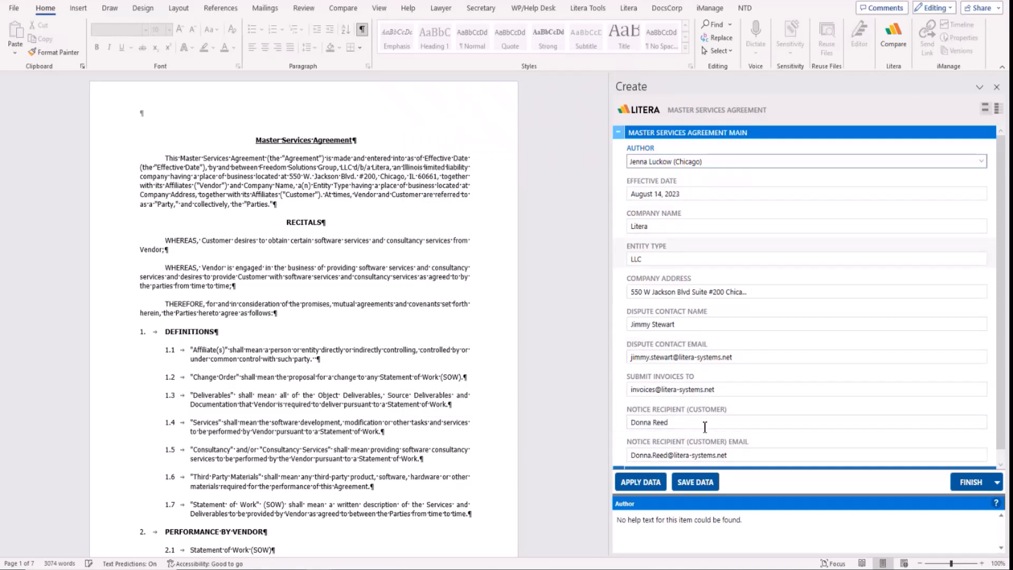
Step: Replace the dispute contact's name and correct the first name in their e-mail address
{"action": "left_click", "coordinate": [641, 323]}
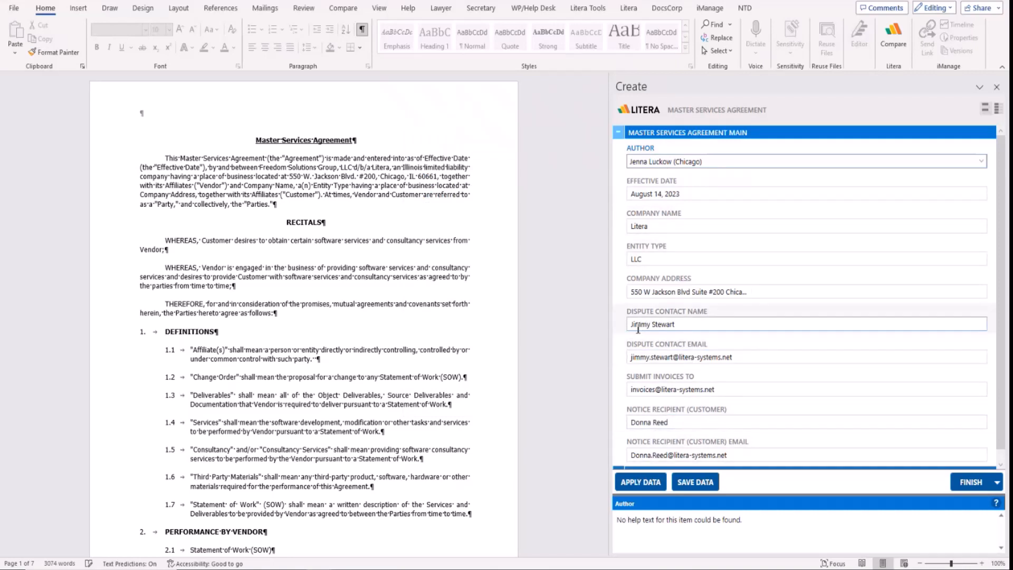
{"action": "type", "text": "Jam"}
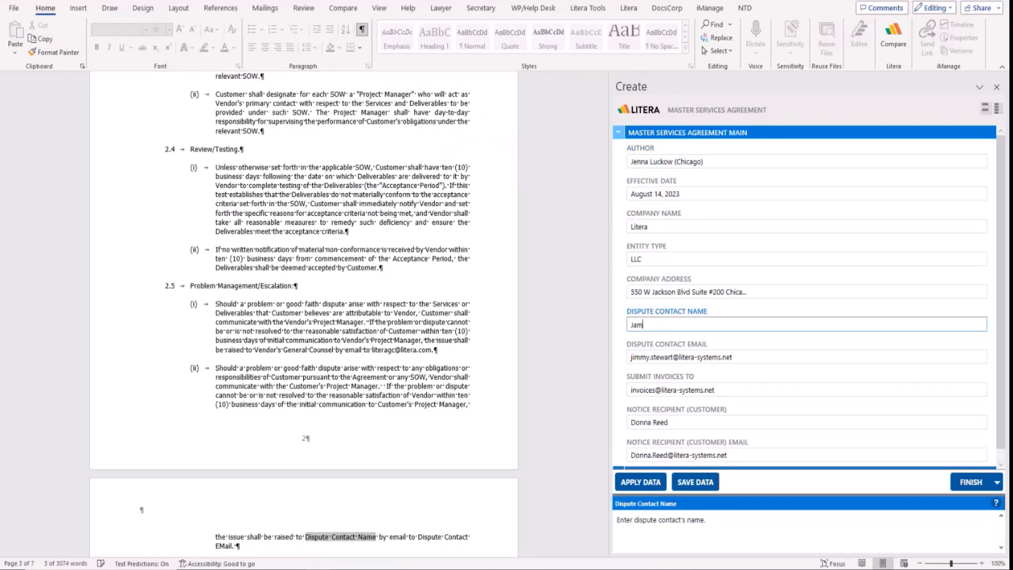
{"action": "type", "text": "es Stewart"}
{"action": "left_click", "coordinate": [651, 363]}
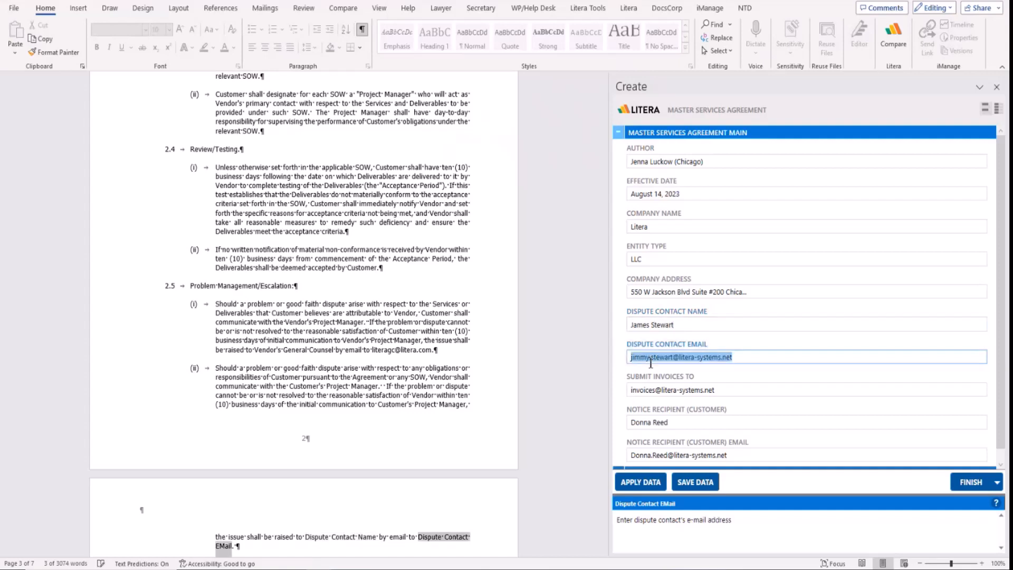
{"action": "key", "text": "Home"}
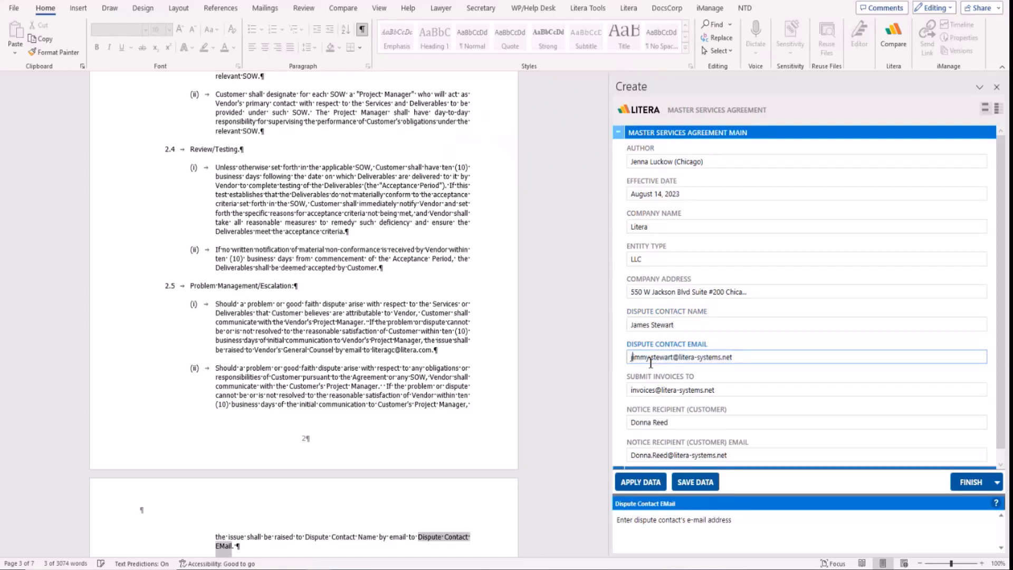
{"action": "key", "text": "Right"}
{"action": "key", "text": "Delete"}
{"action": "key", "text": "Delete"}
{"action": "key", "text": "Delete"}
{"action": "key", "text": "Delete"}
{"action": "type", "text": "ames"}
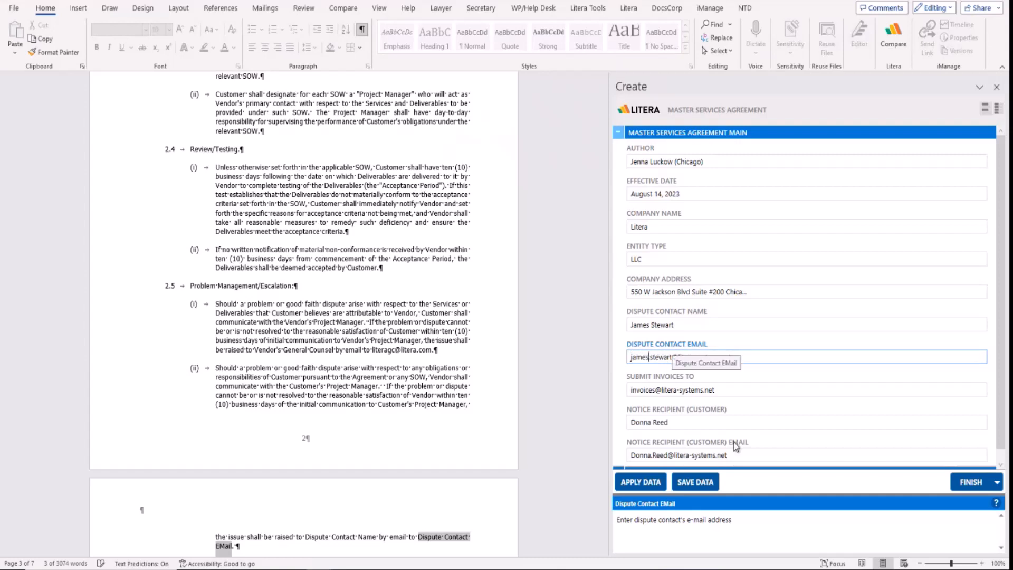
{"action": "left_click", "coordinate": [697, 483]}
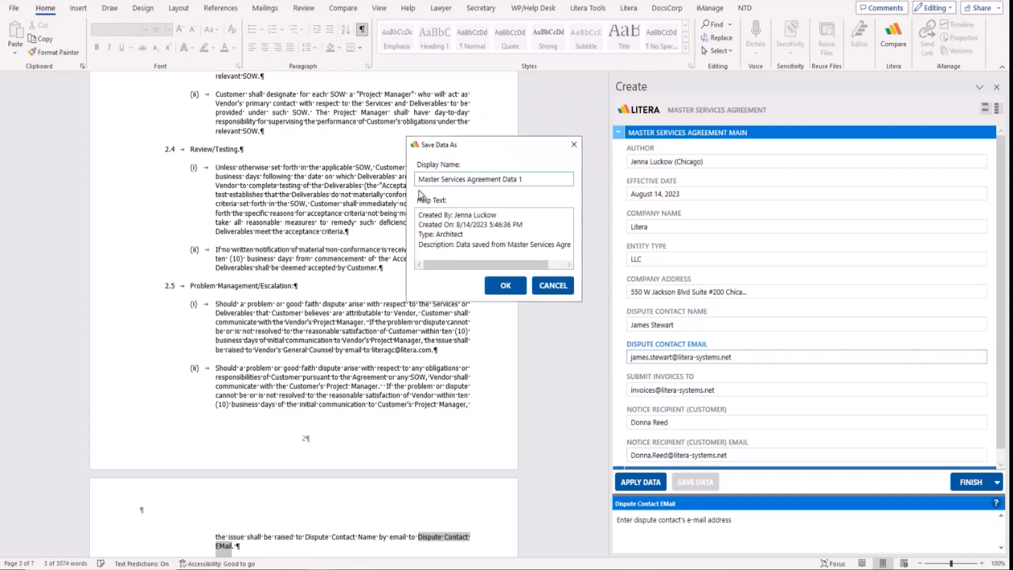
{"action": "left_click", "coordinate": [553, 286]}
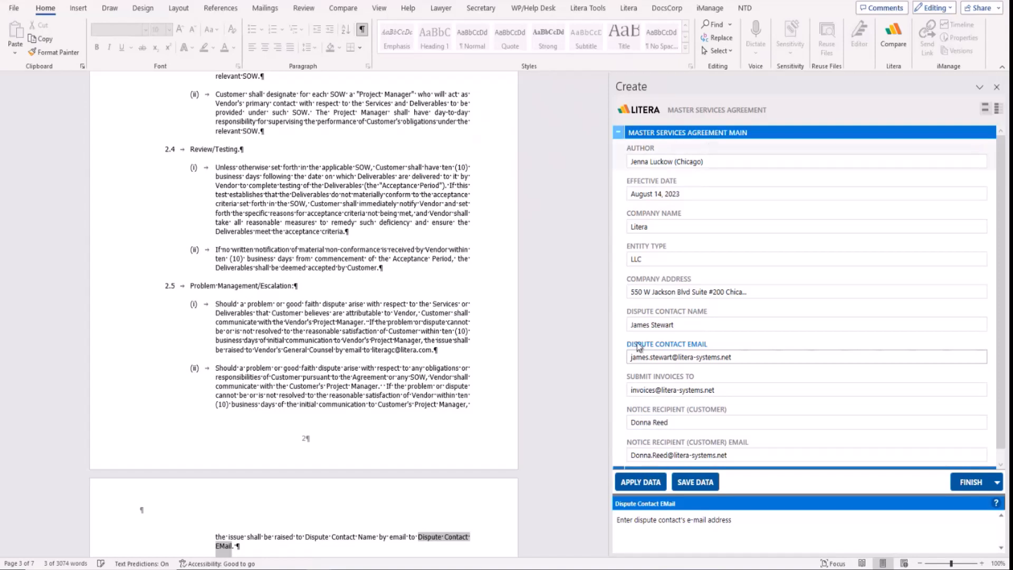
Step: Show the FINISH button's other finishing options
{"action": "left_click", "coordinate": [996, 486]}
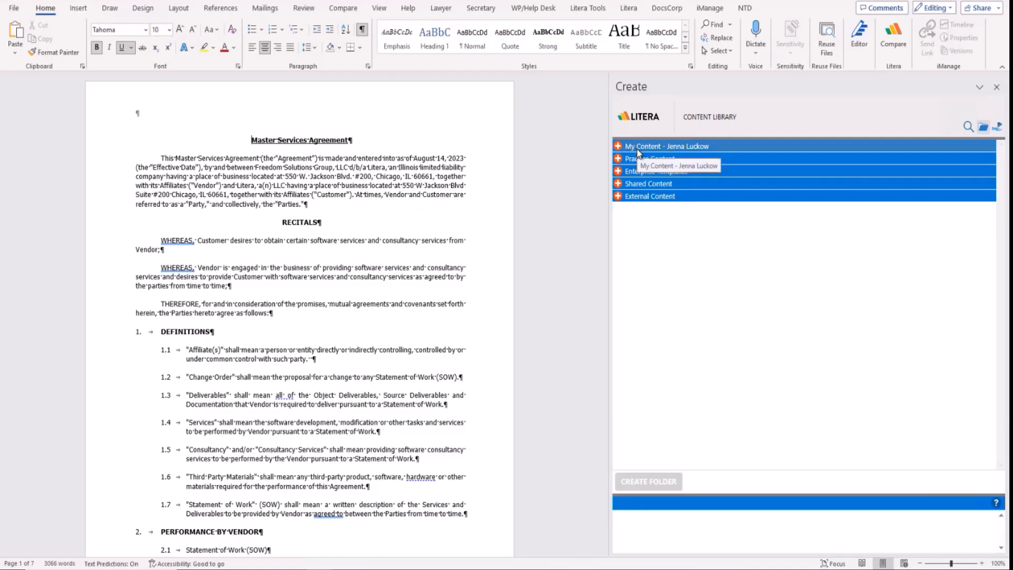
Step: Expand My Content and open its MSA folder to list the clauses
{"action": "left_click", "coordinate": [618, 147]}
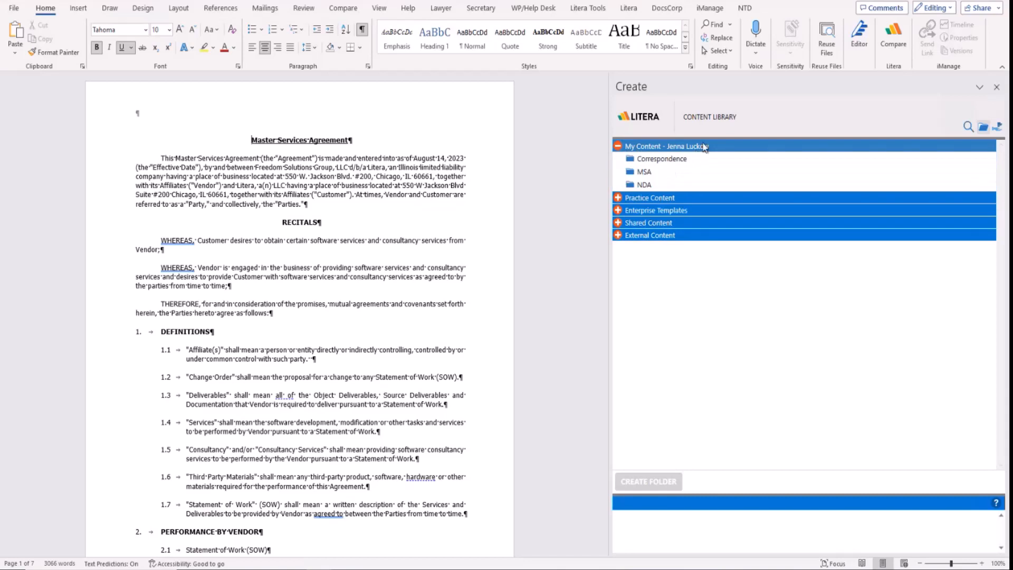
{"action": "left_click", "coordinate": [652, 173]}
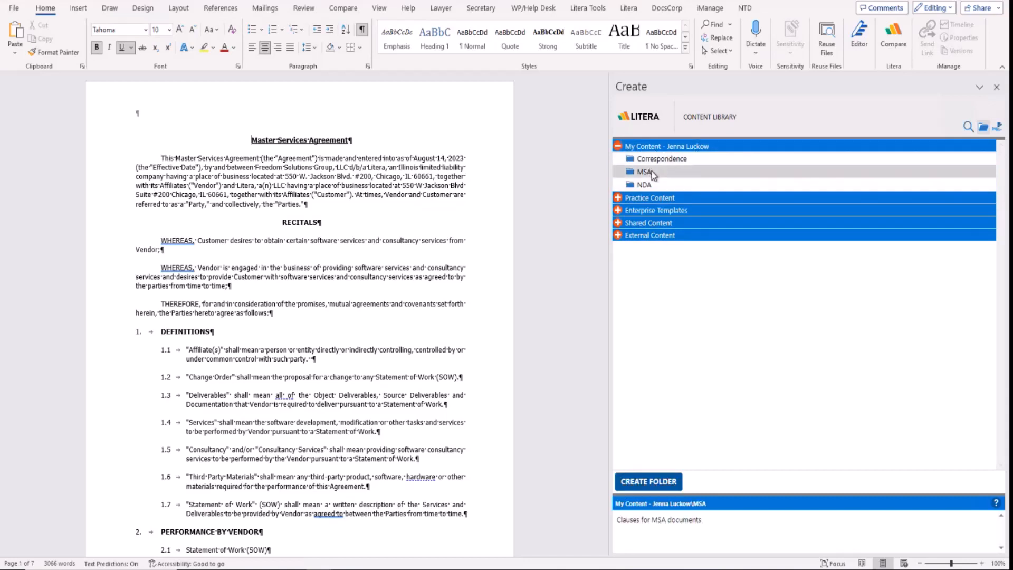
{"action": "double_click", "coordinate": [654, 176]}
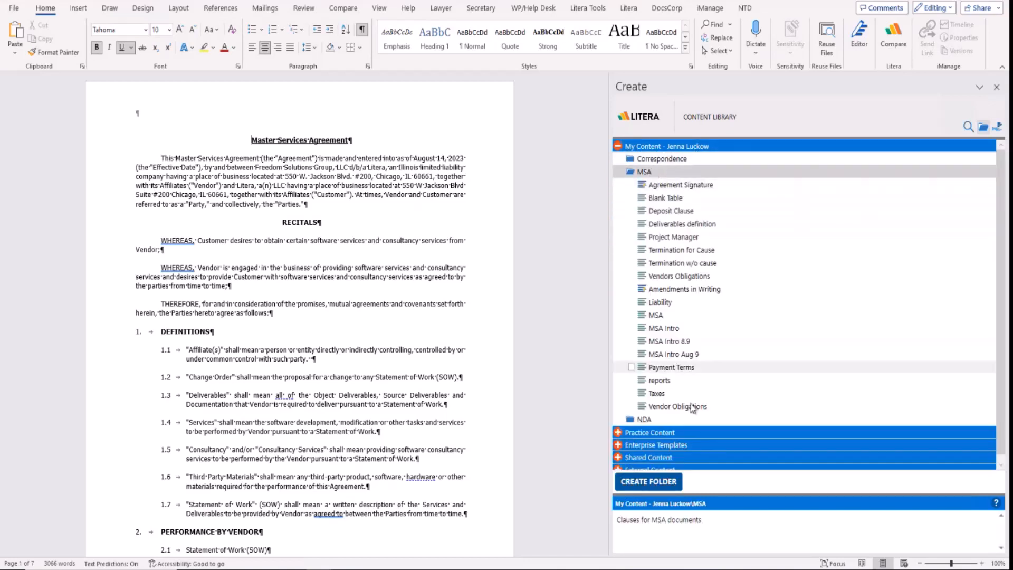
{"action": "left_click", "coordinate": [618, 146]}
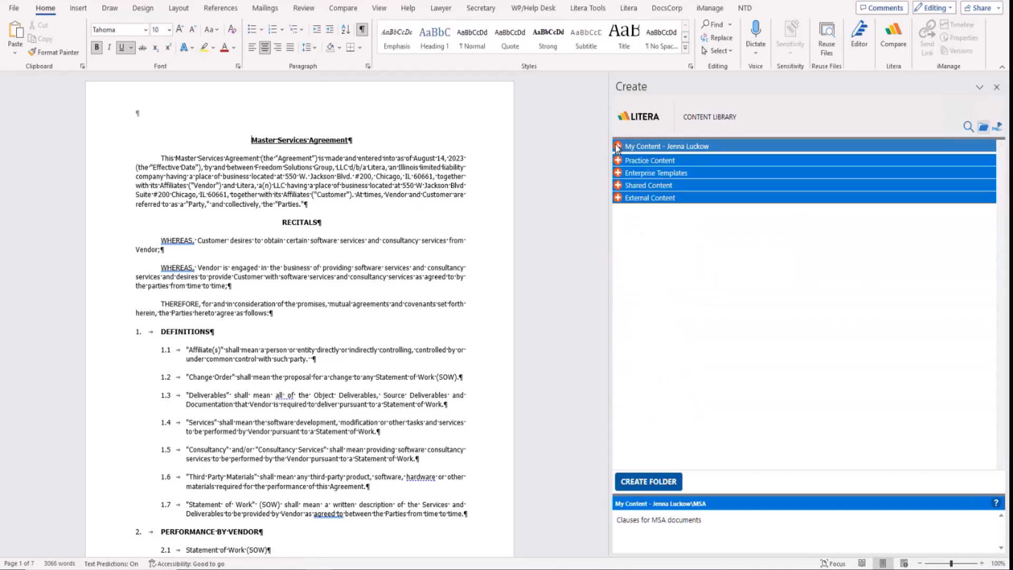
Step: Browse Practice Content's Publish Date, Corporate, NDA and Confidential Information folders
{"action": "left_click", "coordinate": [643, 159]}
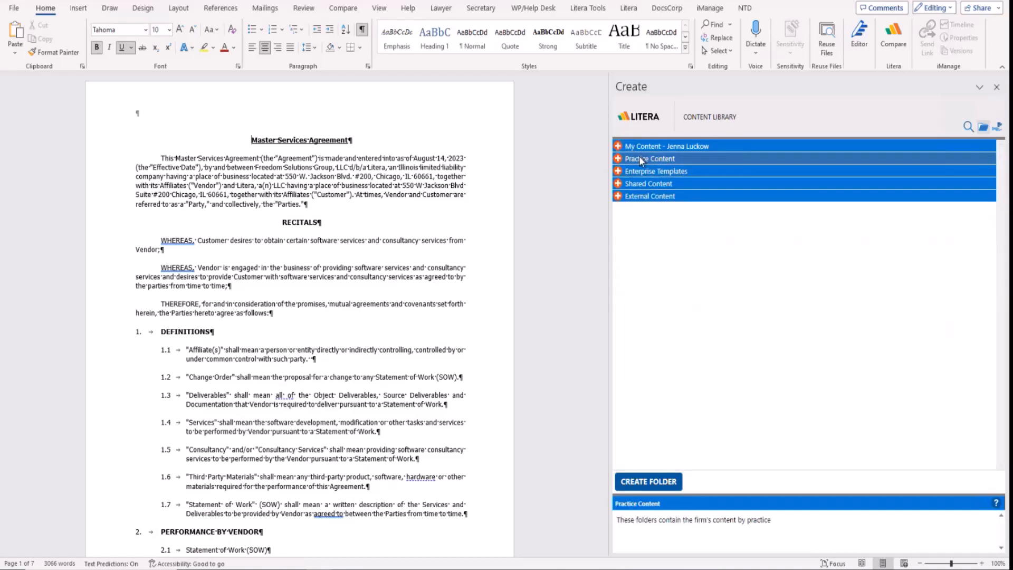
{"action": "left_click", "coordinate": [618, 159]}
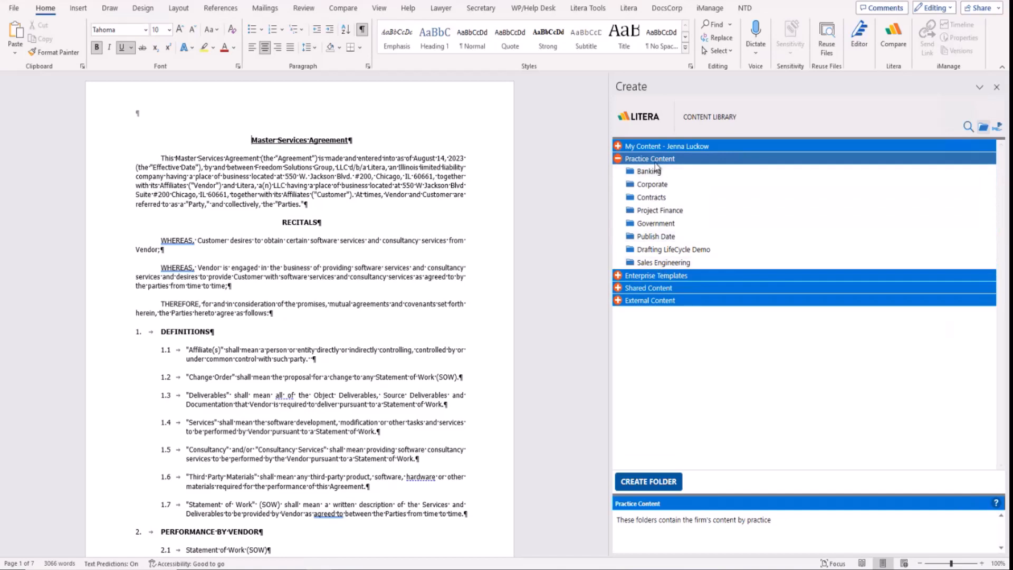
{"action": "left_click", "coordinate": [659, 237]}
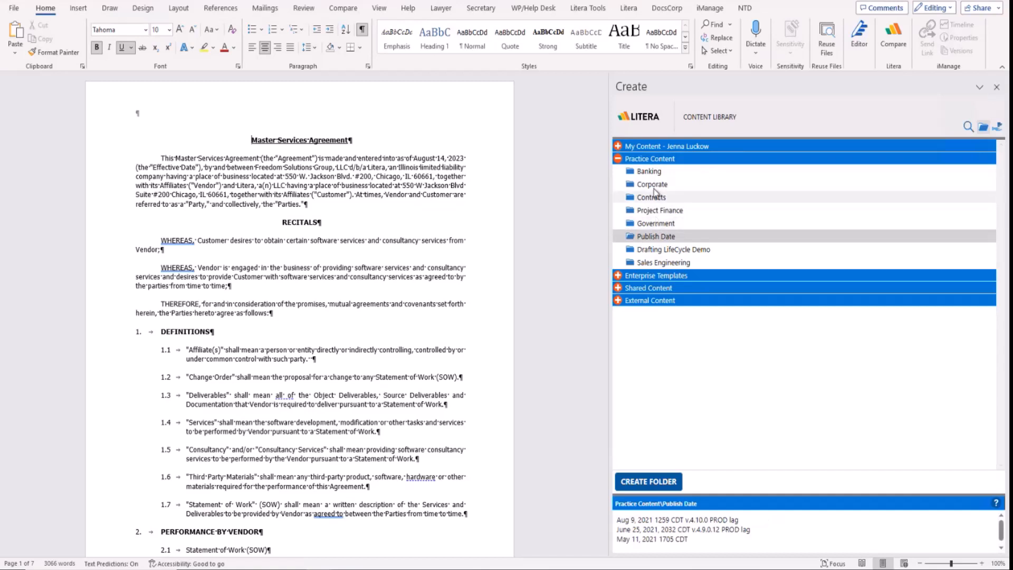
{"action": "left_click", "coordinate": [654, 186]}
{"action": "left_click", "coordinate": [657, 200]}
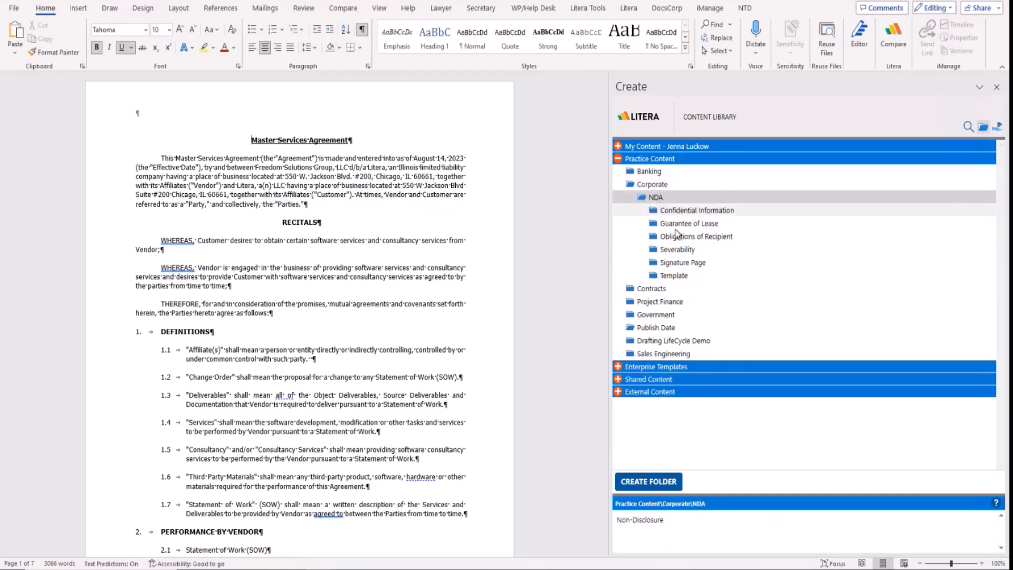
{"action": "left_click", "coordinate": [686, 210]}
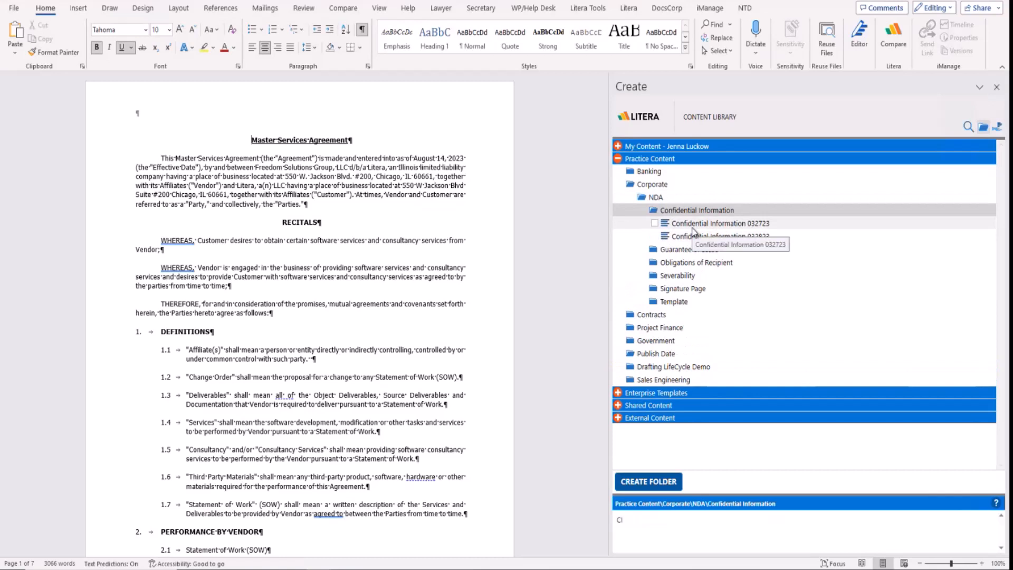
{"action": "left_click", "coordinate": [672, 160]}
Step: Browse Shared Content's Banking and Corporate folders, then expand External Content
{"action": "left_click", "coordinate": [644, 183]}
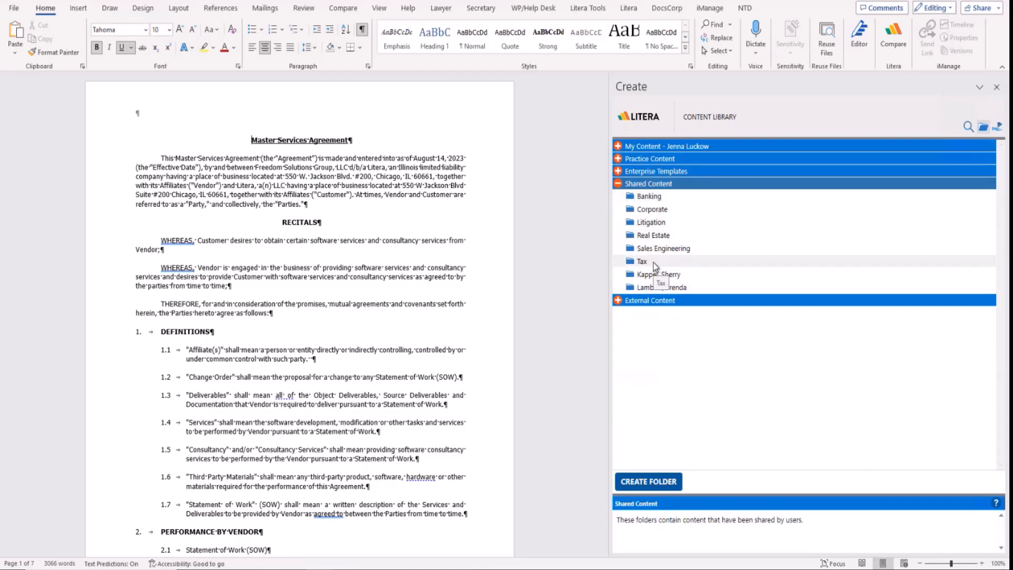
{"action": "left_click", "coordinate": [649, 197]}
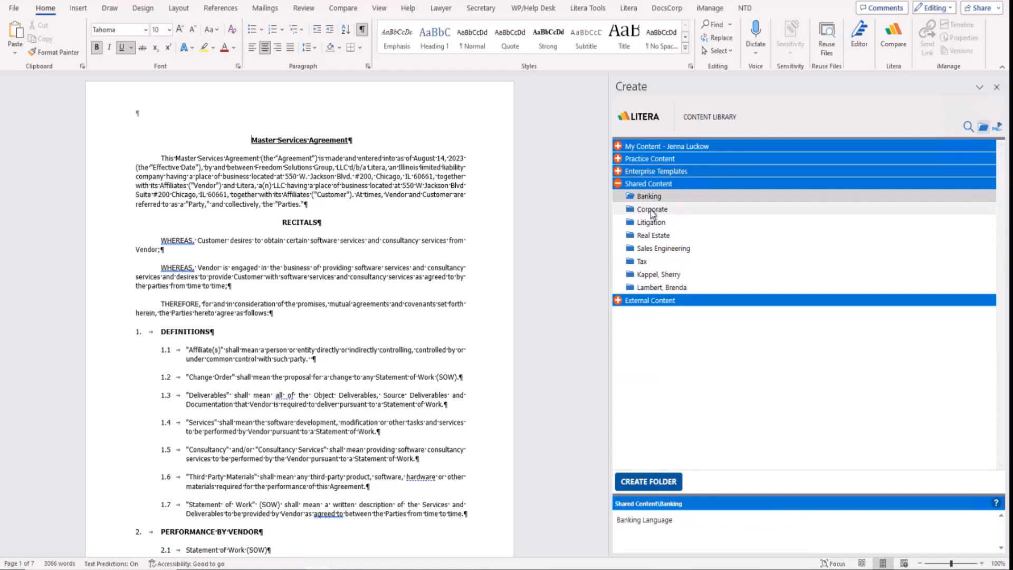
{"action": "left_click", "coordinate": [651, 211]}
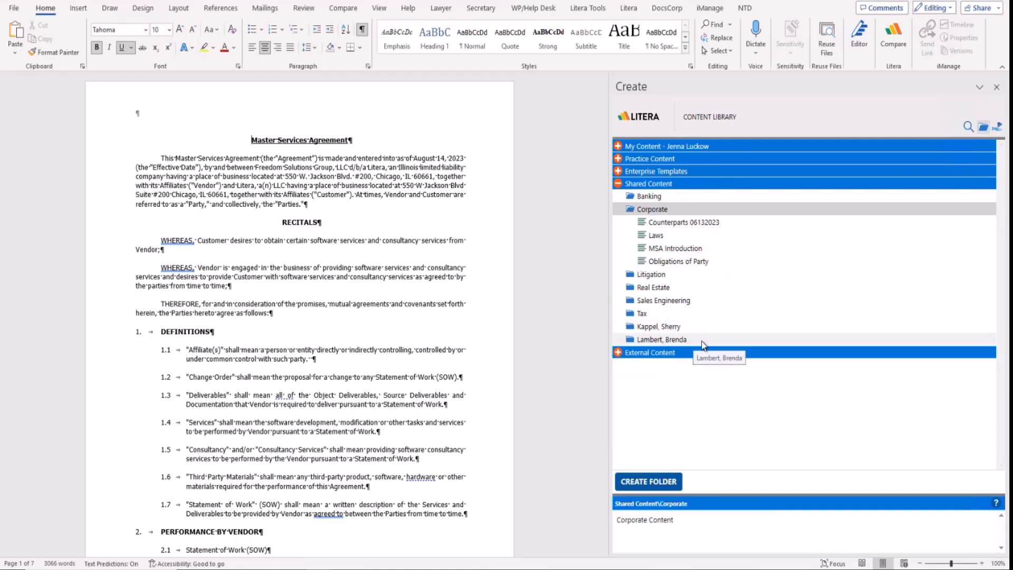
{"action": "left_click", "coordinate": [648, 184]}
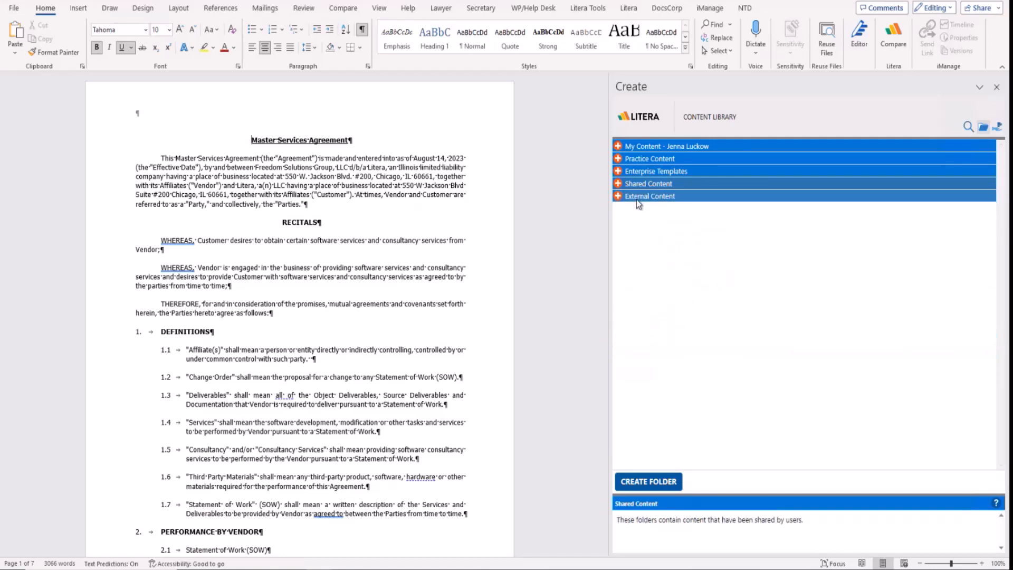
{"action": "left_click", "coordinate": [664, 198]}
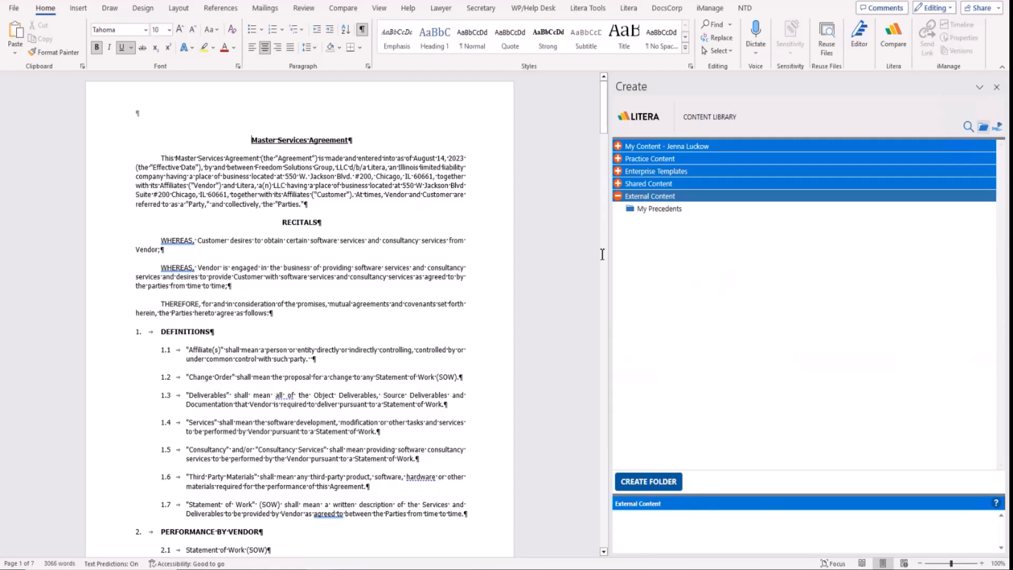
Step: Insert the Deposit Clause from My Content > MSA at the end of paragraph 4.2
{"action": "left_click", "coordinate": [658, 148]}
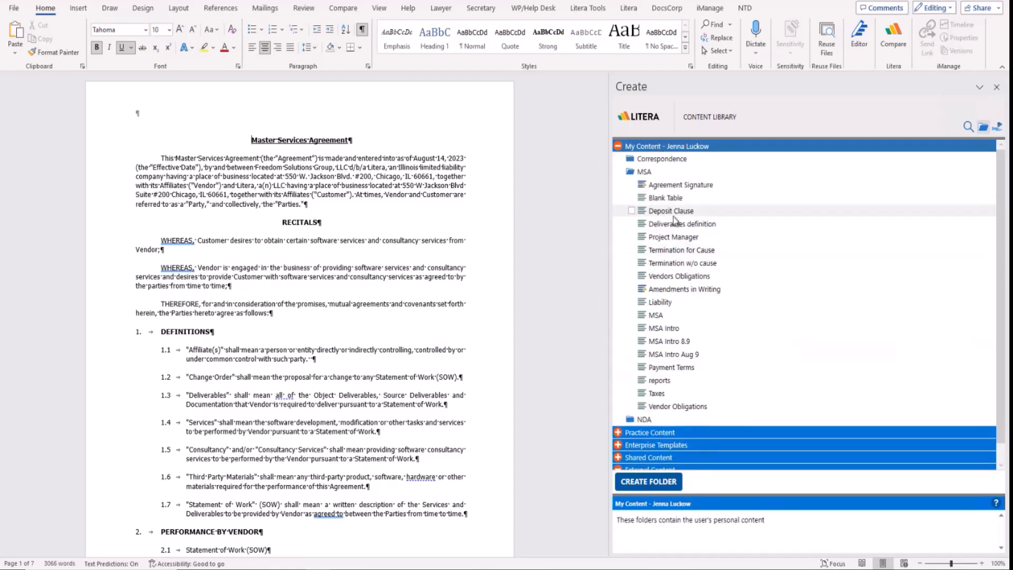
{"action": "scroll", "coordinate": [403, 277], "scroll_direction": "down", "scroll_amount": 20}
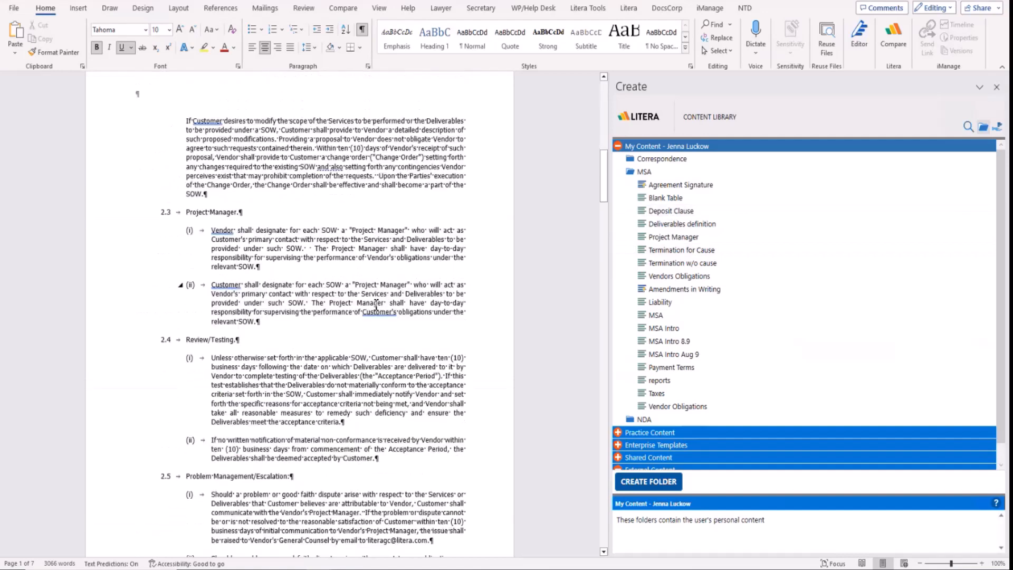
{"action": "scroll", "coordinate": [376, 305], "scroll_direction": "down", "scroll_amount": 3}
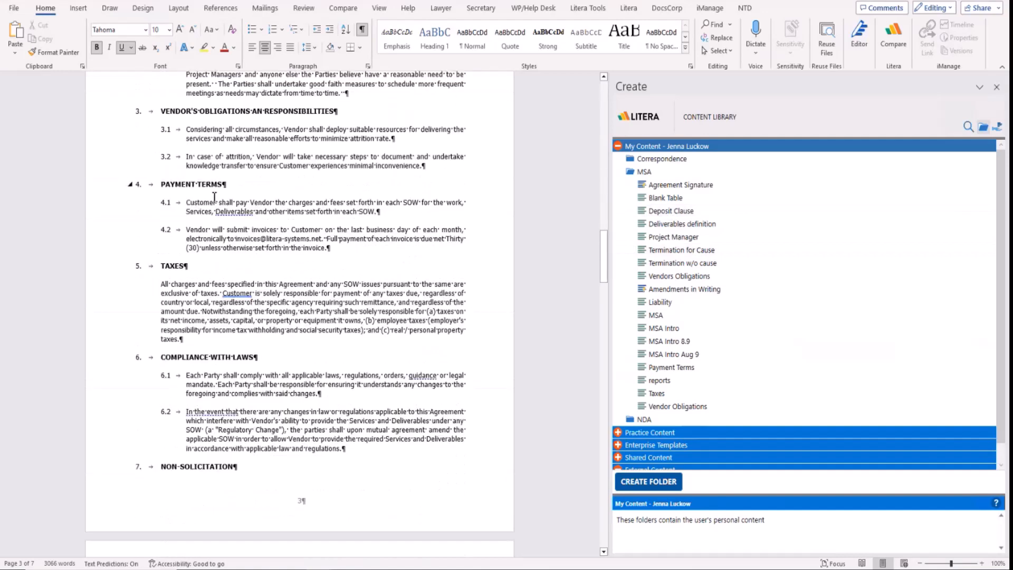
{"action": "left_click", "coordinate": [353, 251]}
{"action": "right_click", "coordinate": [663, 211]}
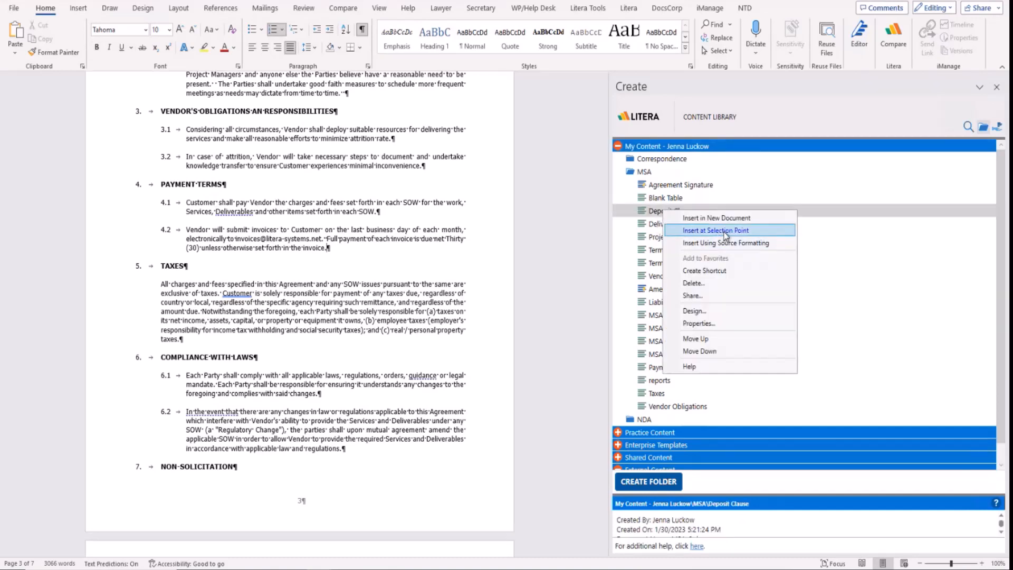
{"action": "left_click", "coordinate": [656, 217]}
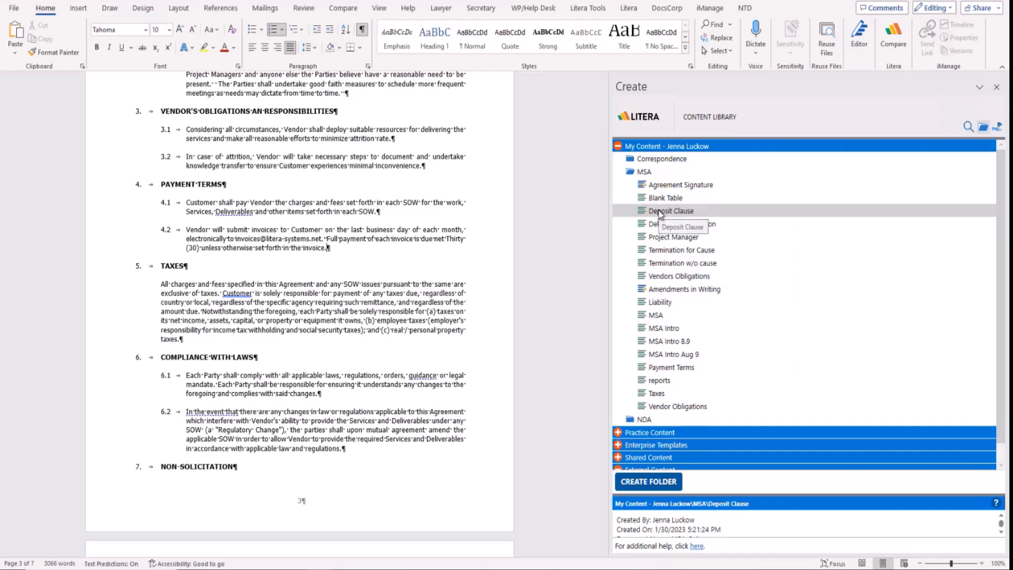
{"action": "double_click", "coordinate": [661, 214]}
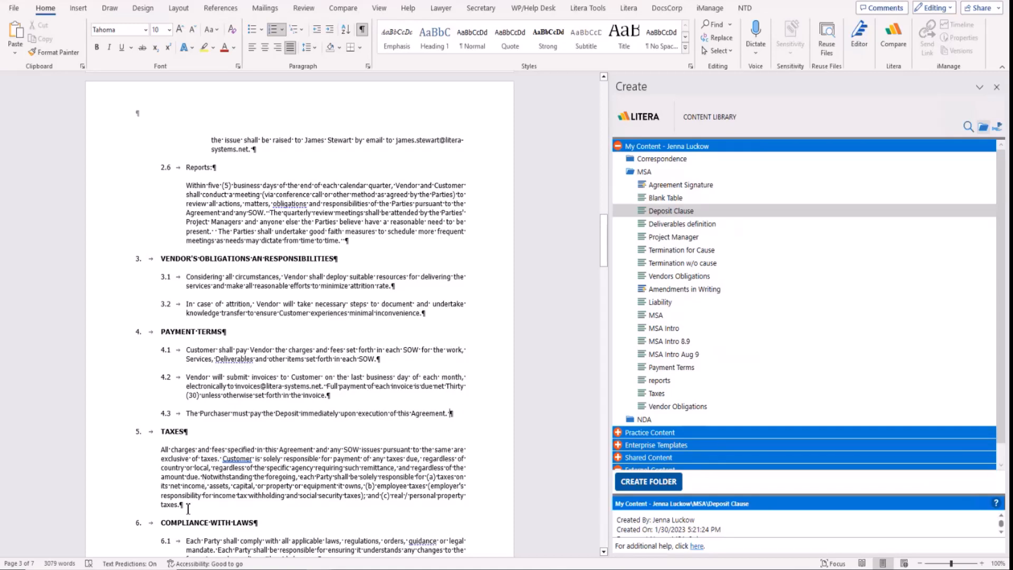
Step: Select the TAXES paragraph, save it as Content, and review the Practice Content location tree
{"action": "left_click_drag", "start_coordinate": [188, 507], "coordinate": [151, 445]}
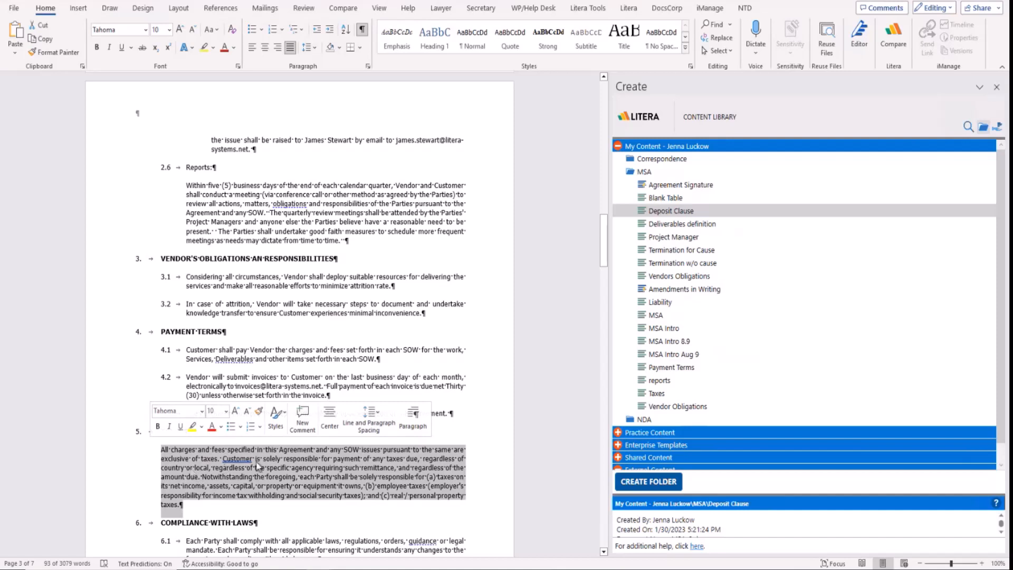
{"action": "left_click", "coordinate": [628, 8]}
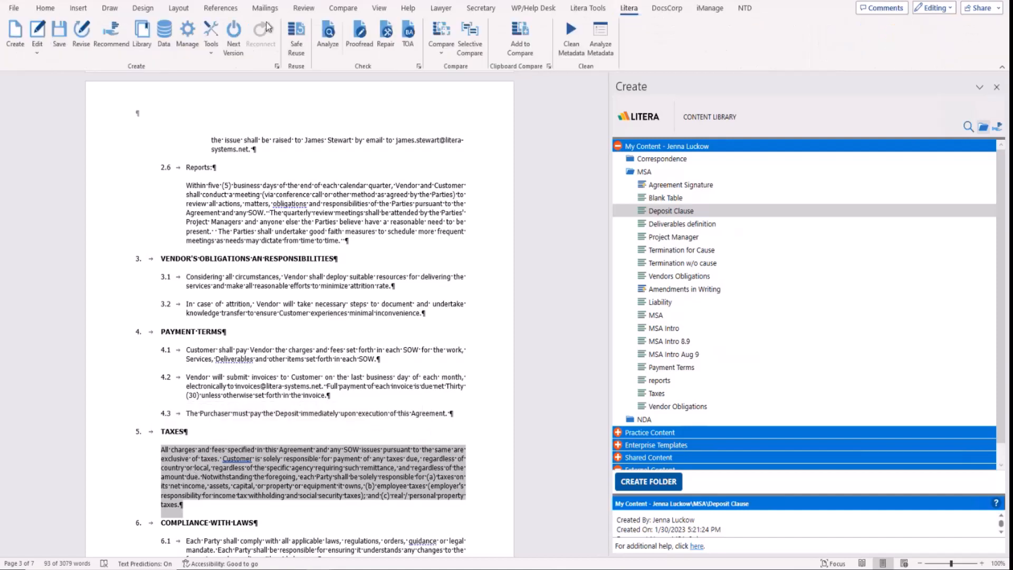
{"action": "left_click", "coordinate": [57, 47]}
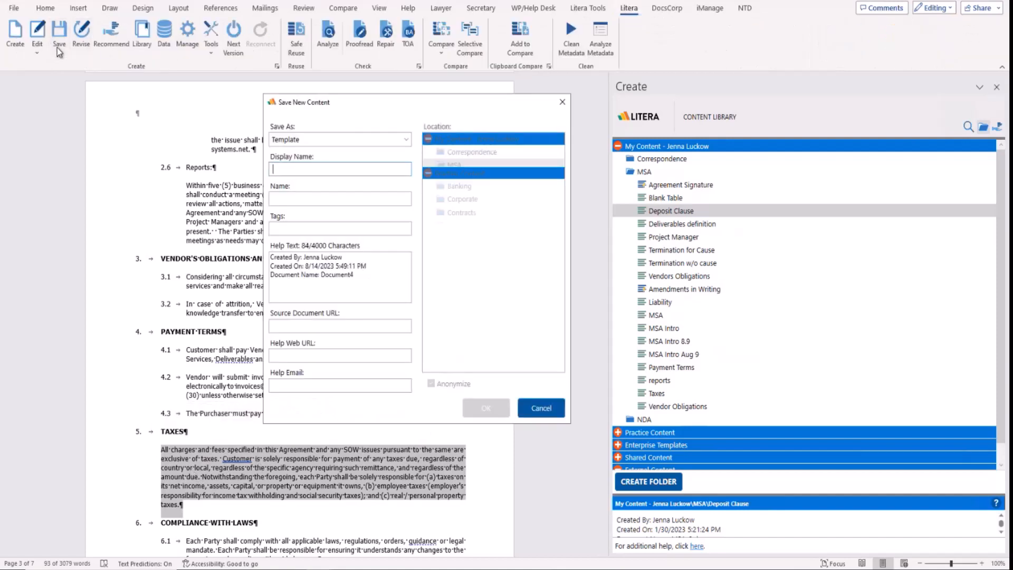
{"action": "left_click", "coordinate": [348, 141]}
{"action": "left_click", "coordinate": [327, 155]}
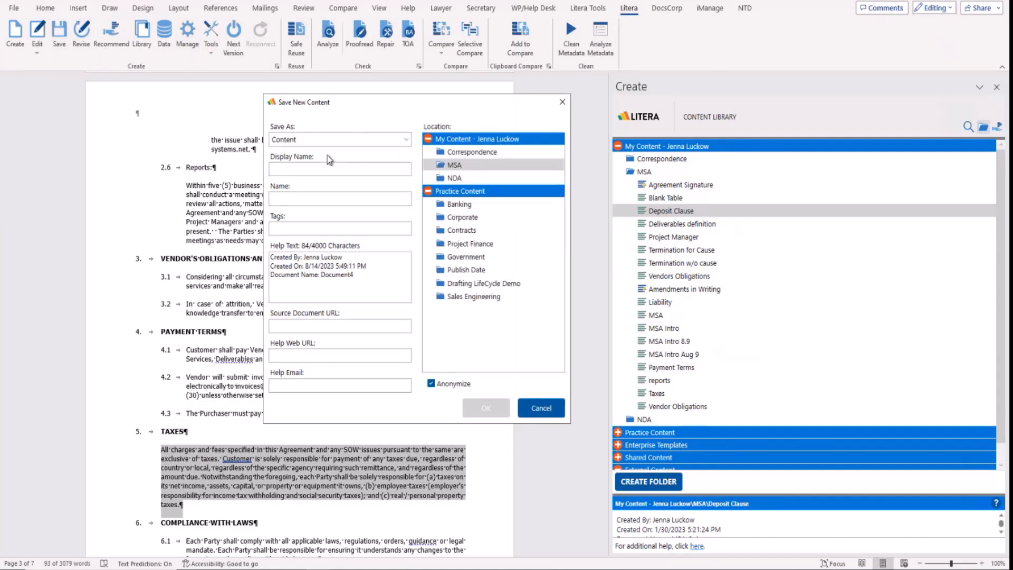
{"action": "left_click", "coordinate": [427, 193]}
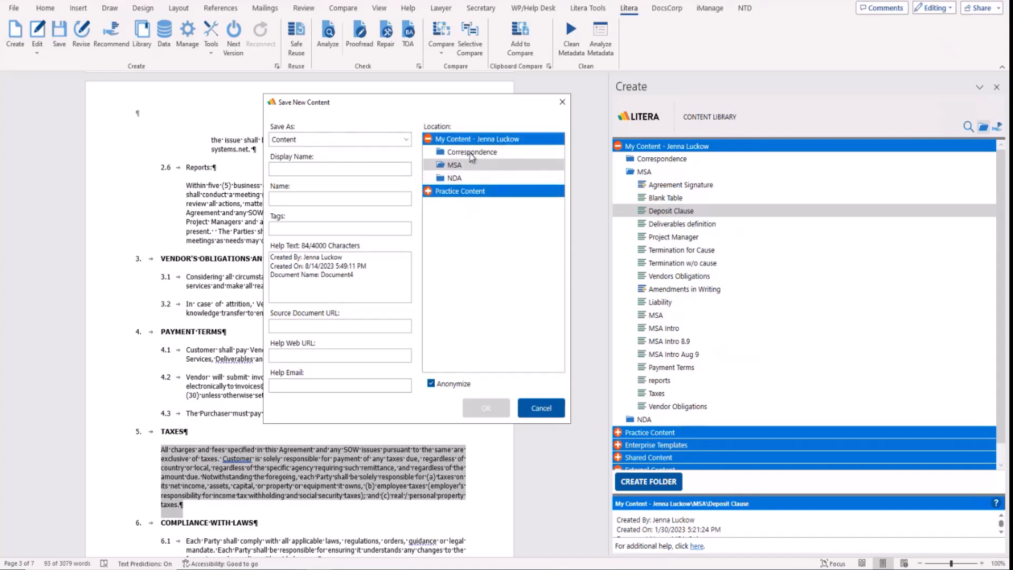
{"action": "left_click", "coordinate": [428, 191]}
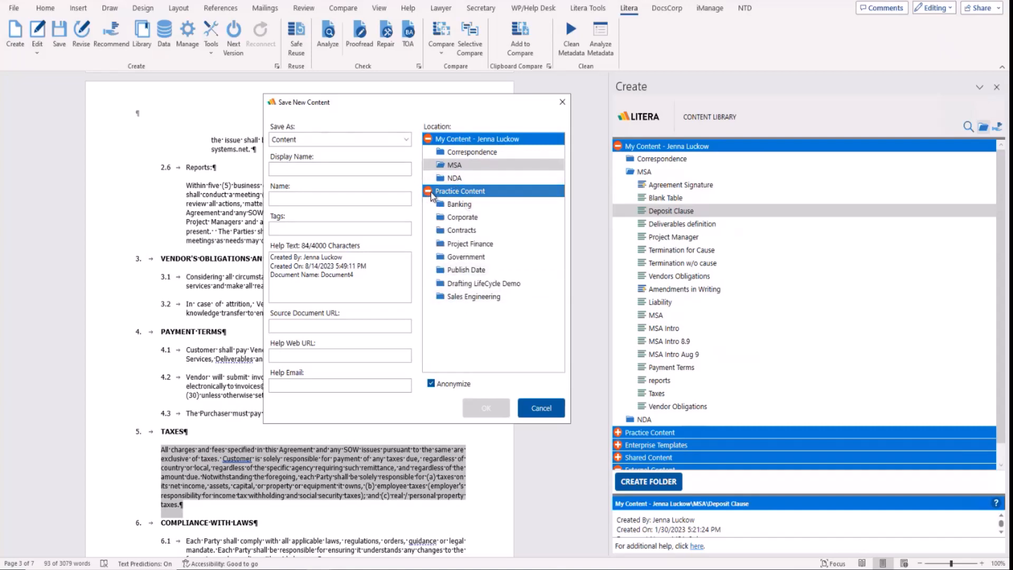
{"action": "left_click", "coordinate": [428, 191]}
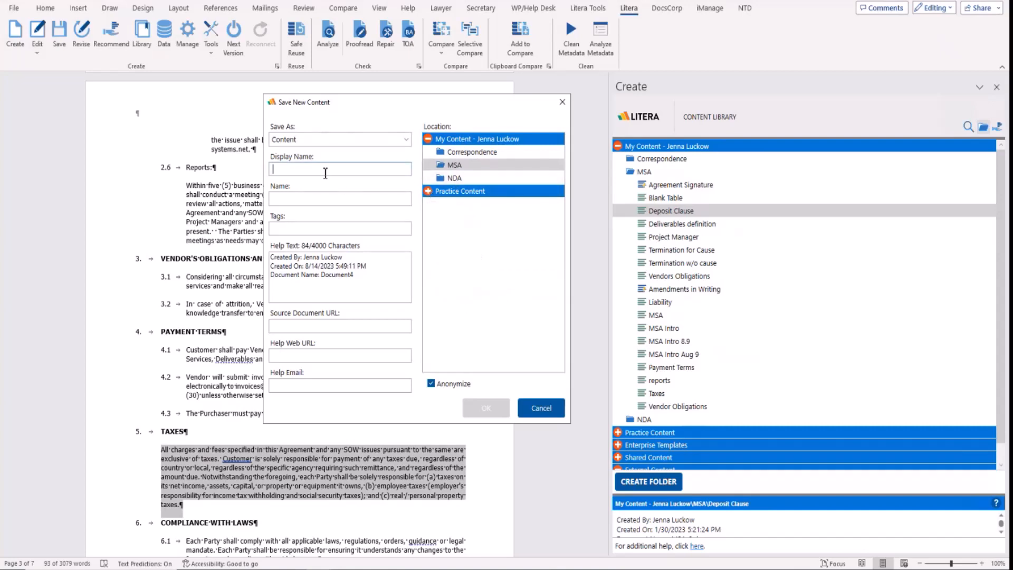
Step: Set the display name to 'Taxes' and the tags to 'tax, taxes'
{"action": "type", "text": "taxes"}
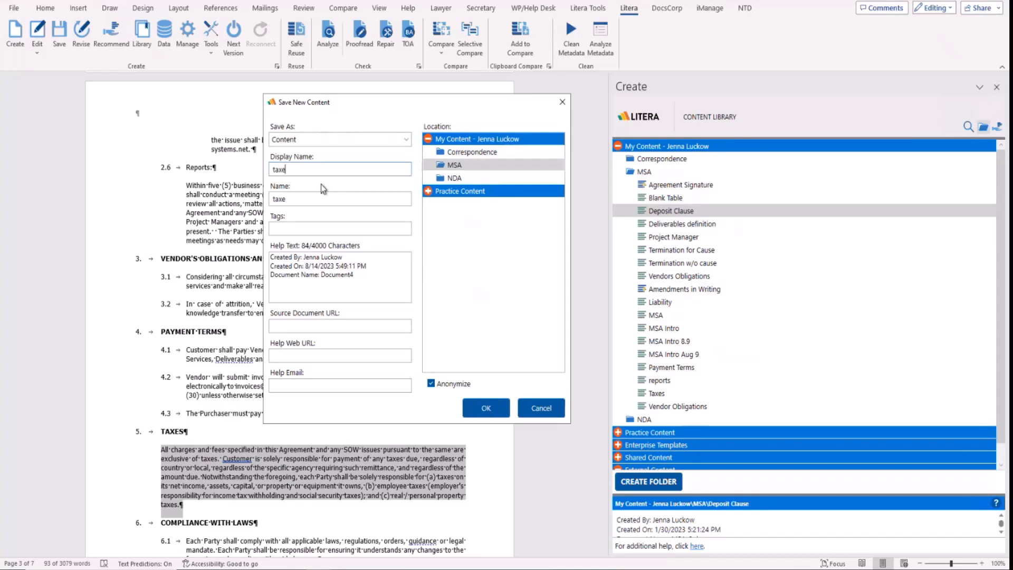
{"action": "left_click", "coordinate": [290, 229]}
{"action": "type", "text": "tax, taxes"}
{"action": "key", "text": "BackSpace"}
{"action": "key", "text": "BackSpace"}
{"action": "key", "text": "BackSpace"}
{"action": "type", "text": "xes"}
{"action": "triple_click", "coordinate": [271, 229]}
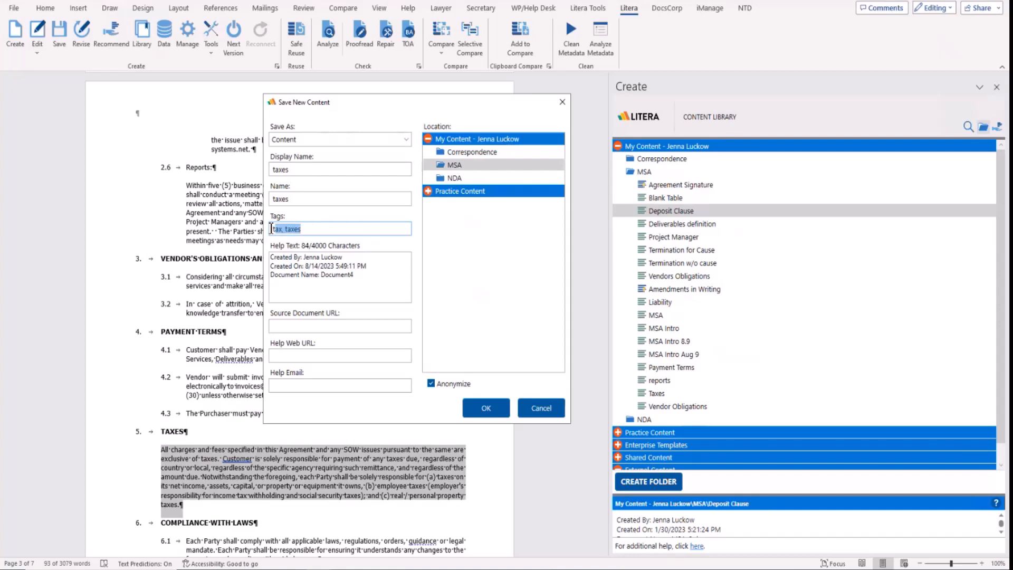
{"action": "key", "text": "BackSpace"}
{"action": "left_click_drag", "start_coordinate": [295, 169], "coordinate": [270, 167]}
{"action": "key", "text": "BackSpace"}
{"action": "type", "text": "T"}
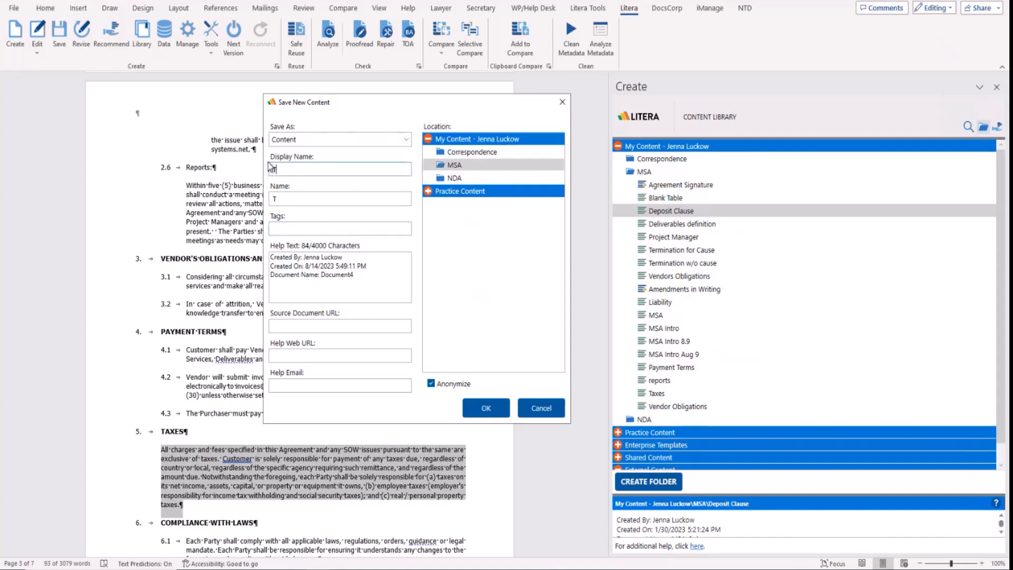
{"action": "type", "text": "axes"}
{"action": "type", "text": "tax, t"}
{"action": "type", "text": "axes"}
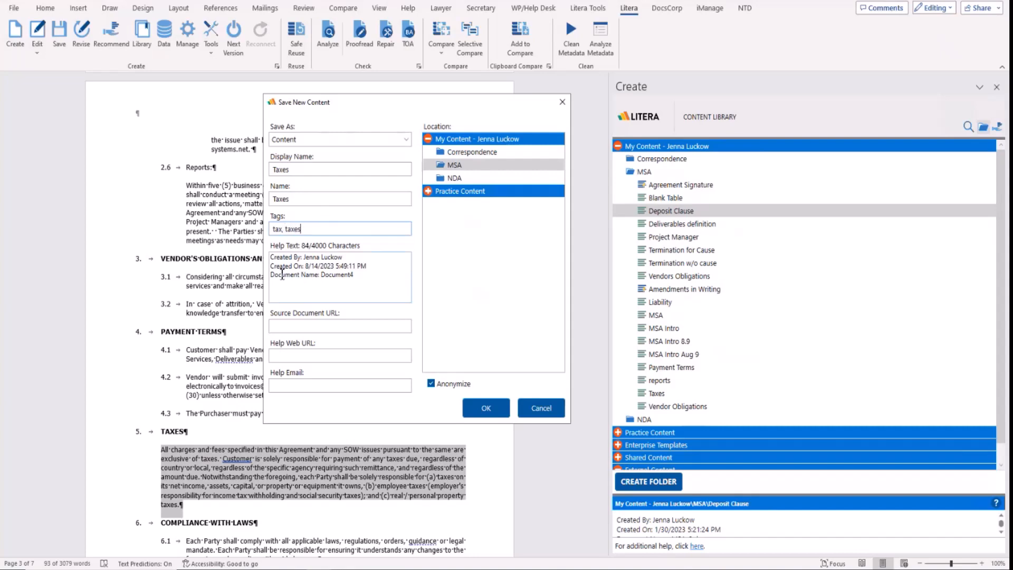
Step: Add an 'Approved By' line naming the approver to the help text and turn off Anonymize
{"action": "left_click", "coordinate": [374, 278]}
{"action": "key", "text": "Return"}
{"action": "key", "text": "Return"}
{"action": "type", "text": "Approved By: Alice "}
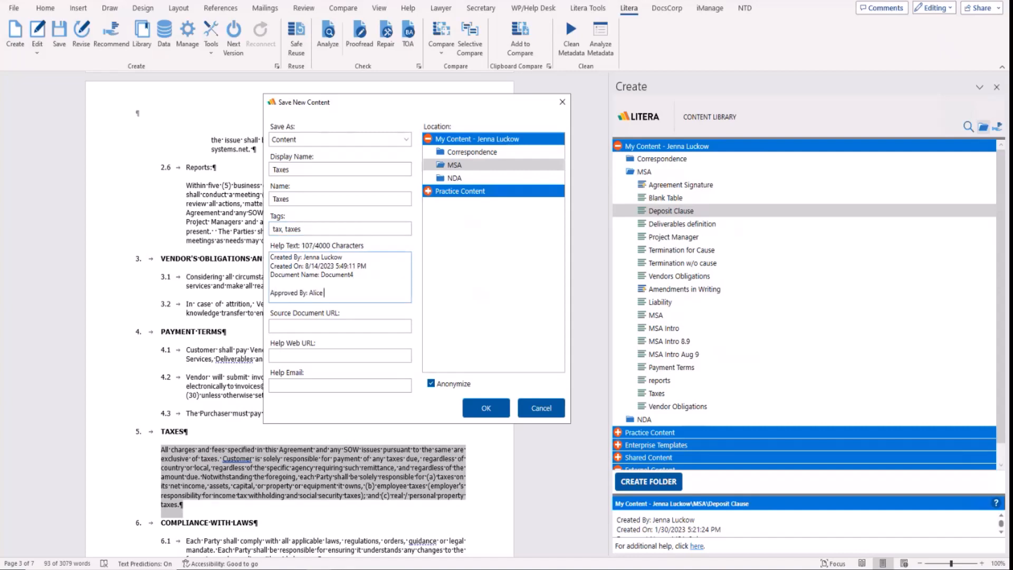
{"action": "type", "text": "Attorney"}
{"action": "left_click", "coordinate": [432, 385]}
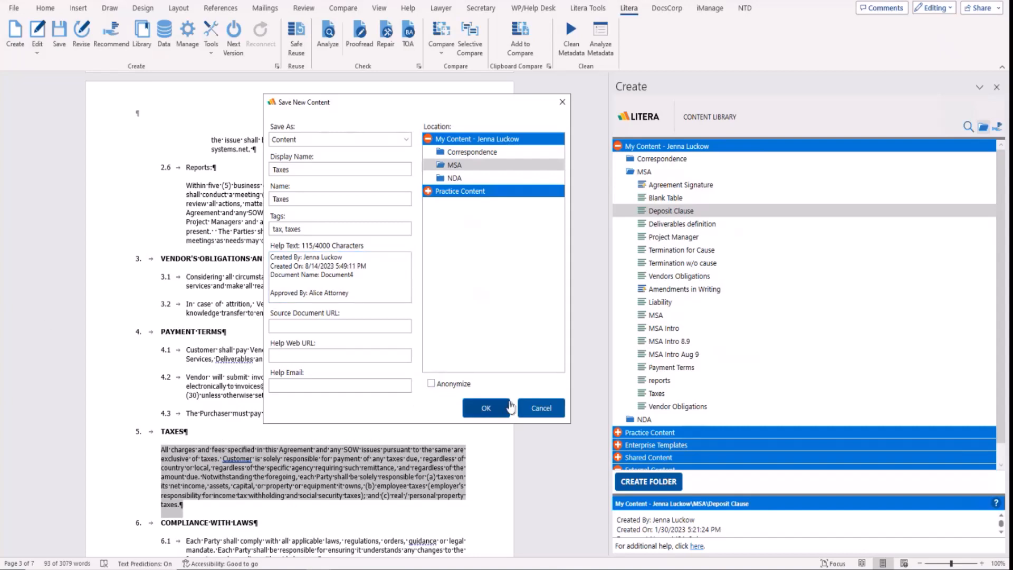
Step: Save the Taxes content, overwriting the existing entry, then check its details and action menu
{"action": "left_click", "coordinate": [491, 410]}
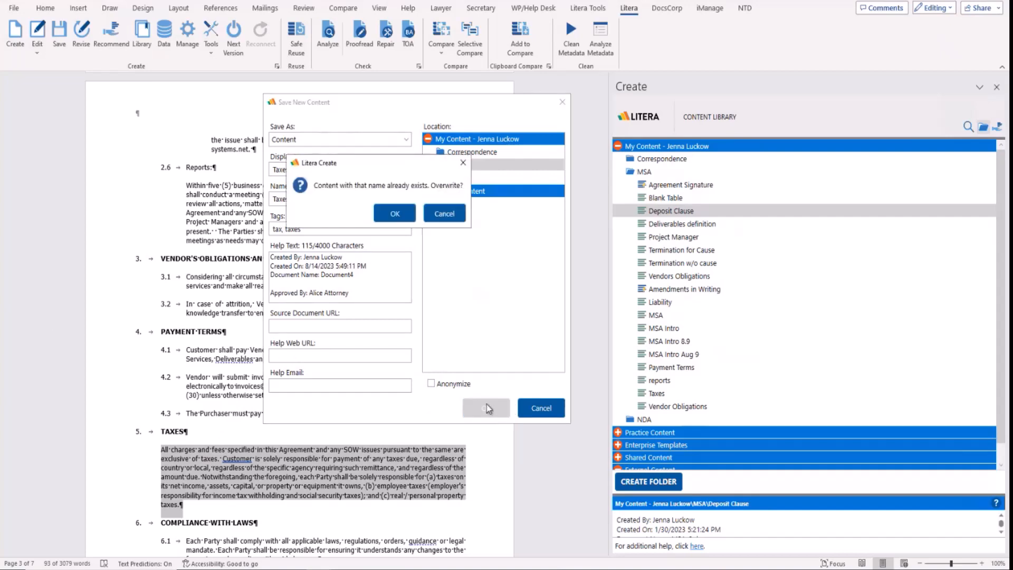
{"action": "left_click", "coordinate": [401, 221]}
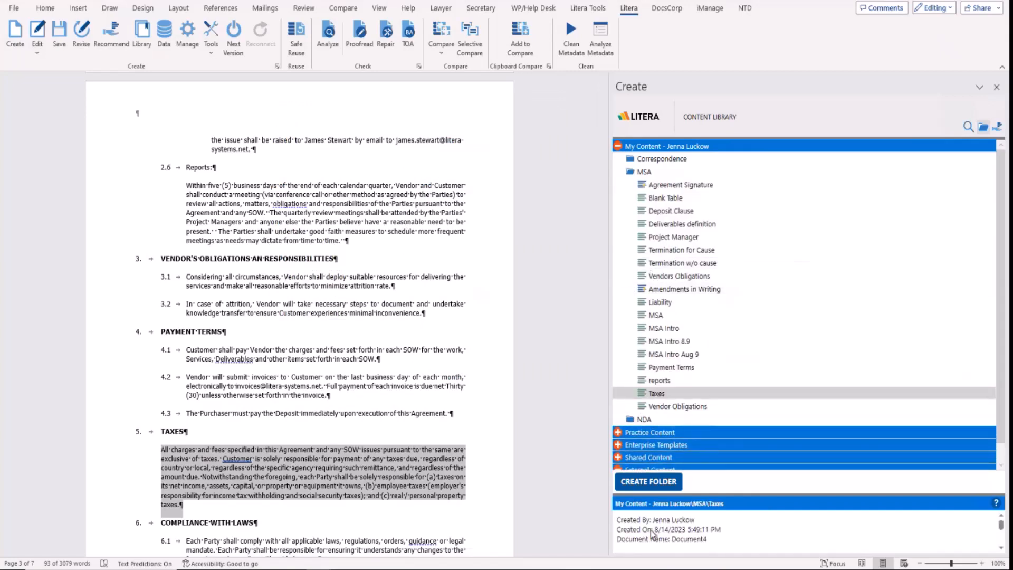
{"action": "left_click", "coordinate": [997, 504]}
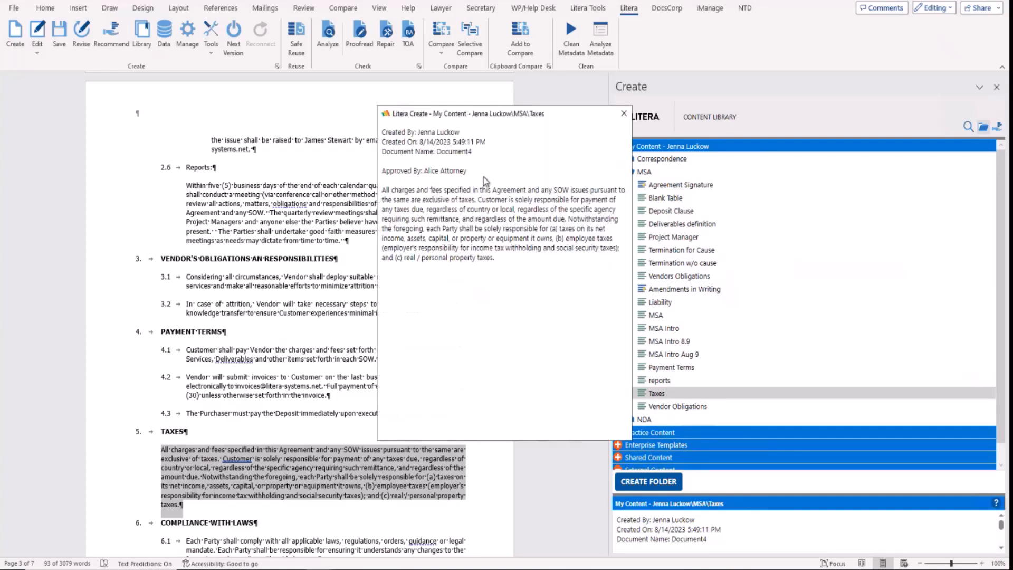
{"action": "left_click", "coordinate": [623, 114]}
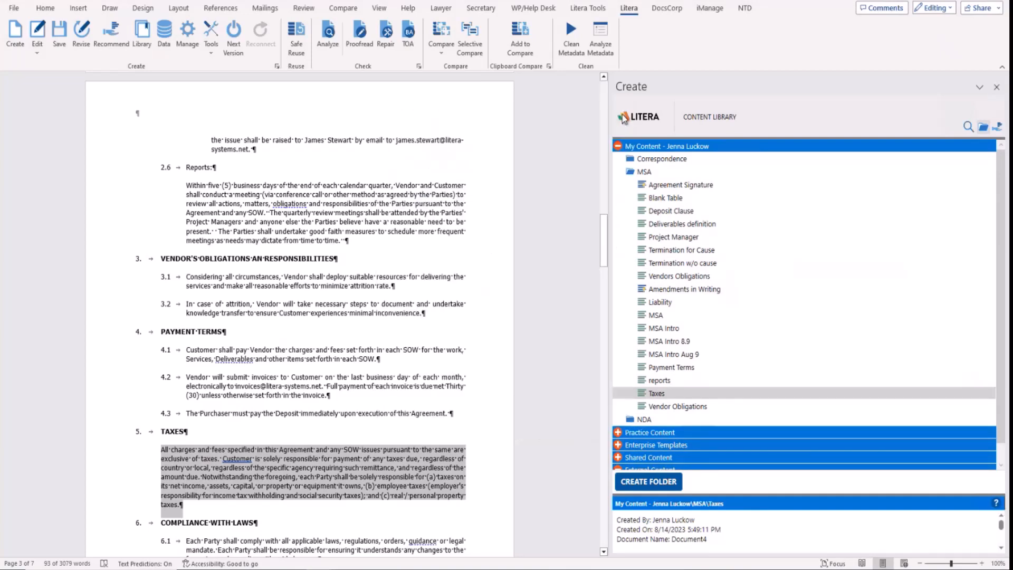
{"action": "right_click", "coordinate": [665, 399]}
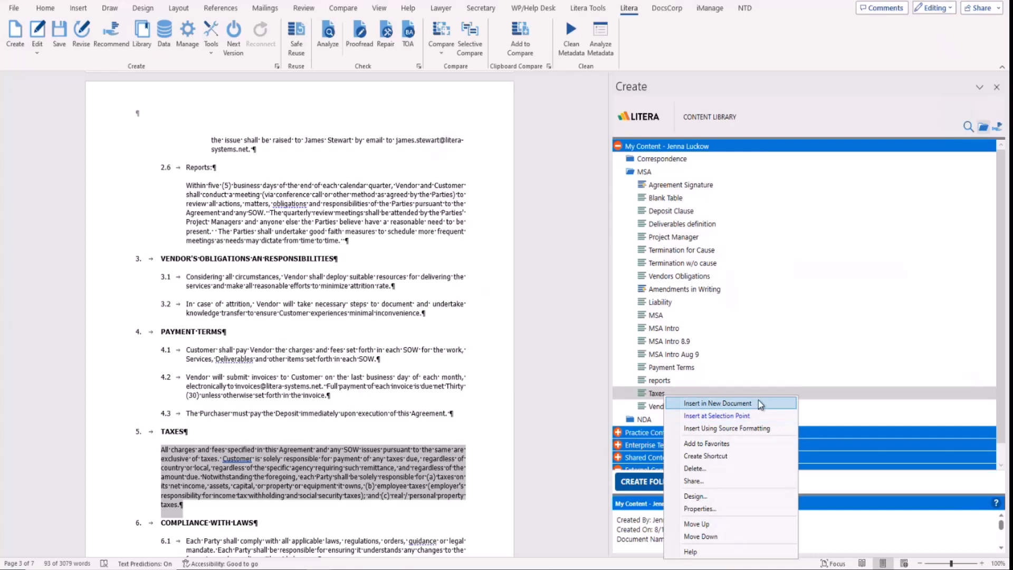
{"action": "left_click", "coordinate": [791, 126]}
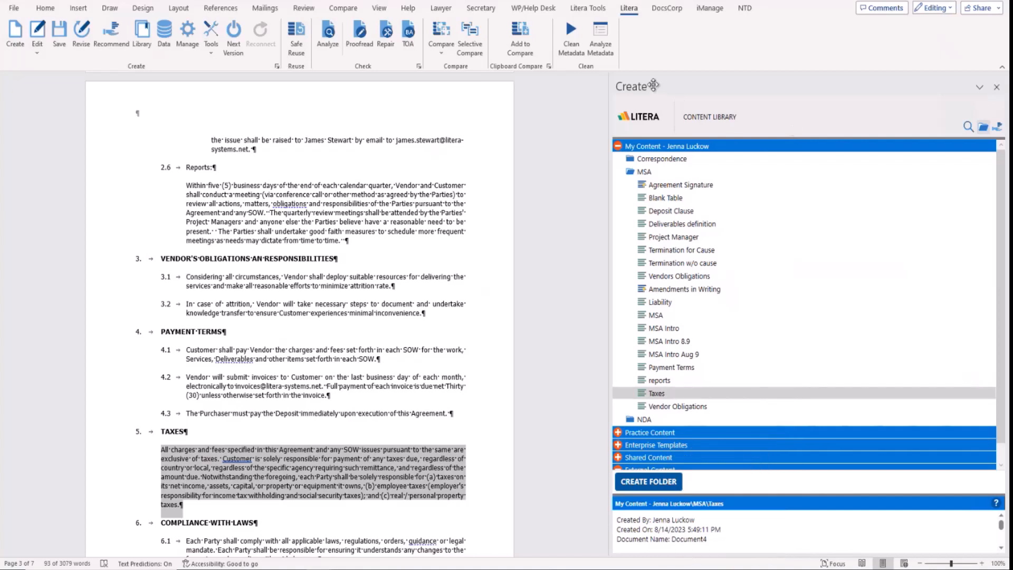